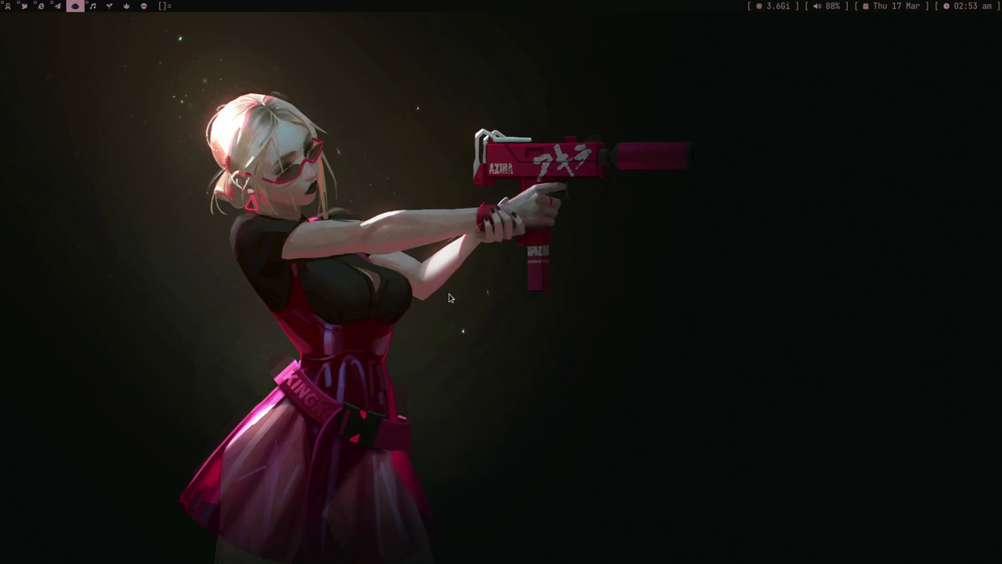
Open a new terminal, clear it, and bring up the mpd manual page with 'man mpd'
{"action": "key", "text": "super+Return"}
{"action": "key", "text": "ctrl+l"}
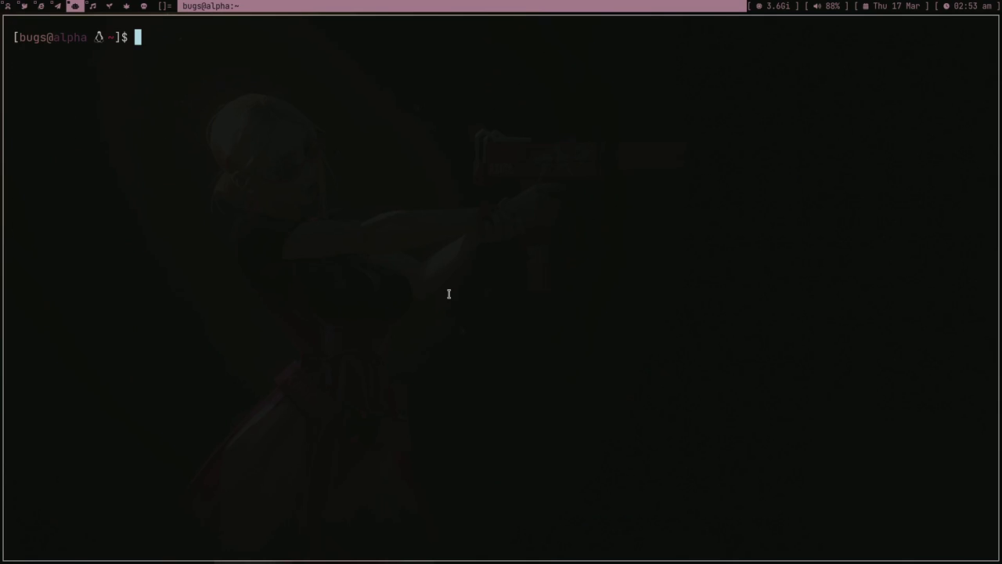
{"action": "type", "text": "man mpd"}
{"action": "key", "text": "Return"}
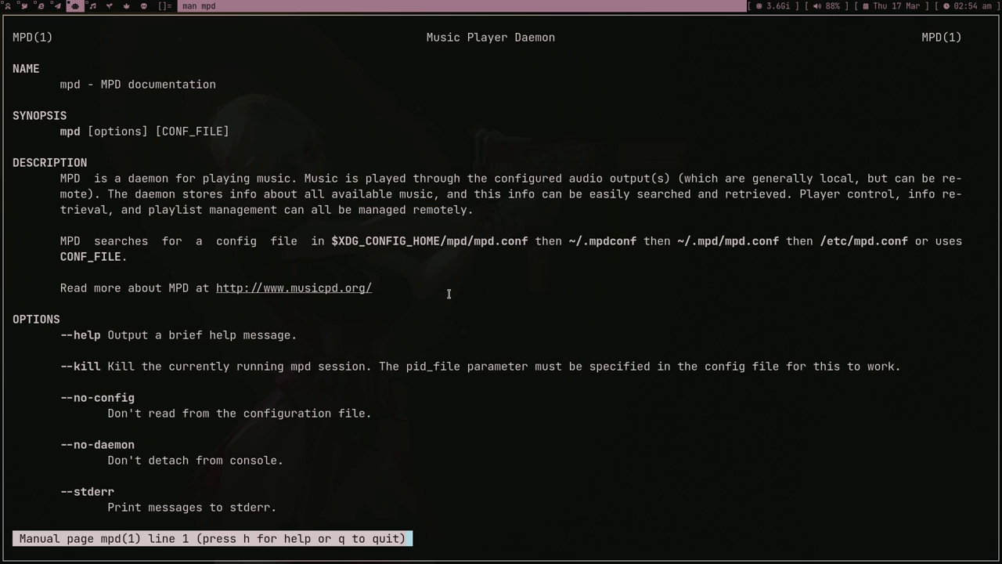
Skim down and back up the mpd manual, then open a cleared second terminal beside it
{"action": "scroll", "coordinate": [449, 293], "scroll_direction": "down", "scroll_amount": 9}
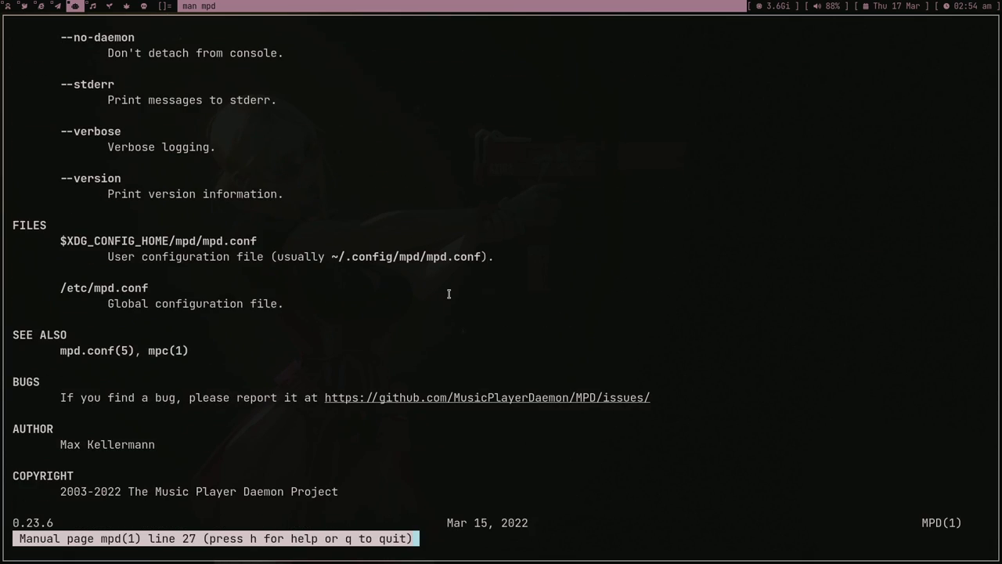
{"action": "scroll", "coordinate": [449, 293], "scroll_direction": "up", "scroll_amount": 8}
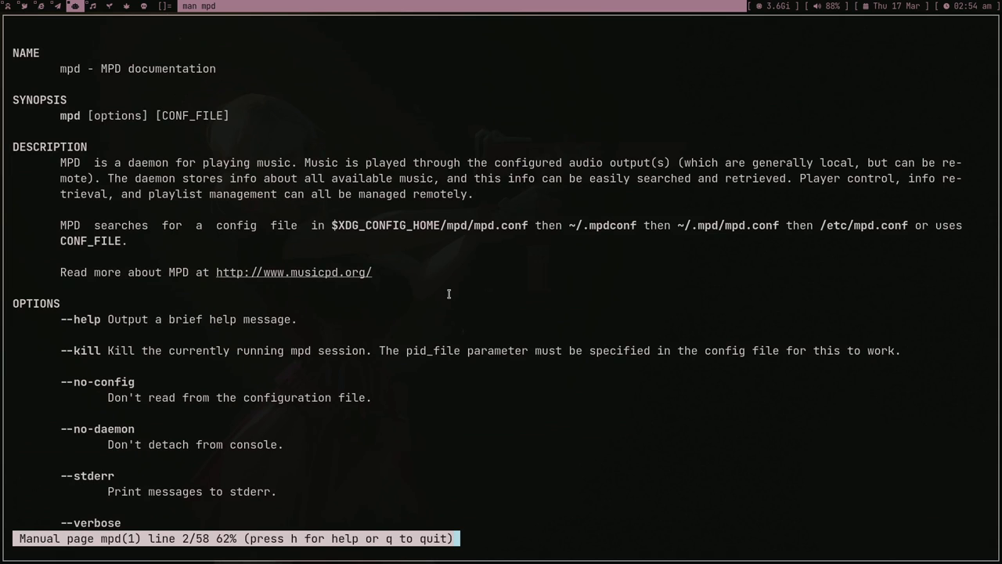
{"action": "key", "text": "super+Return"}
{"action": "key", "text": "ctrl+l"}
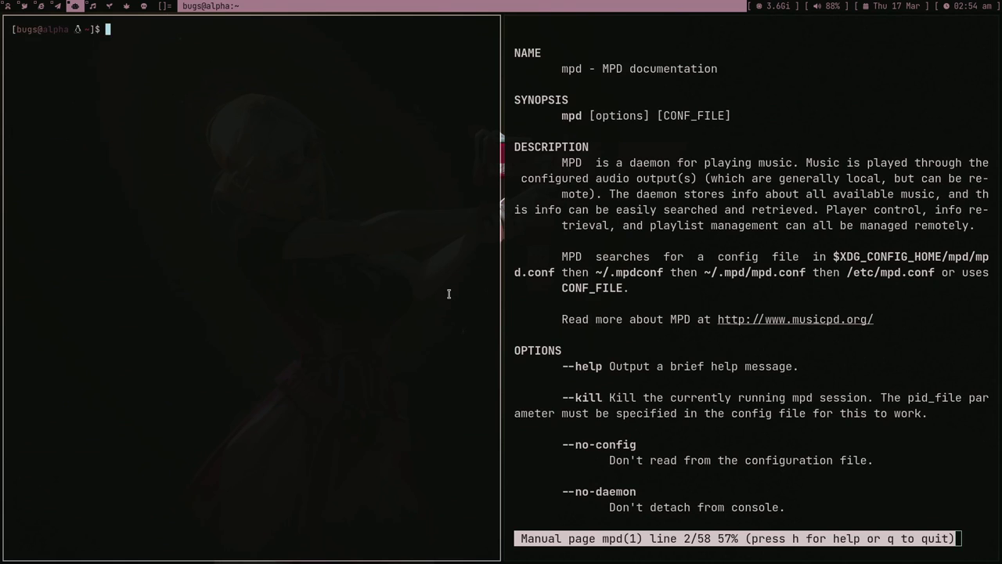
Discard the mistyped pacman command, close that terminal, and open a fresh one beside the manual
{"action": "type", "text": "sudod pacma"}
{"action": "key", "text": "ctrl+u"}
{"action": "key", "text": "ctrl+d"}
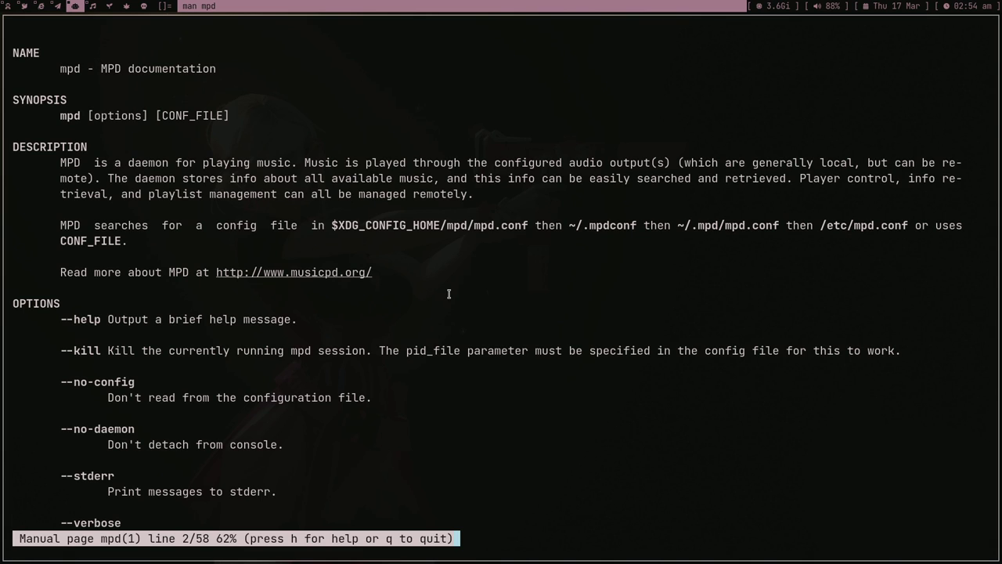
{"action": "key", "text": "super+Return"}
Clear and widen the new terminal and start typing 'man ncmpcpp', correcting typos
{"action": "key", "text": "ctrl+l"}
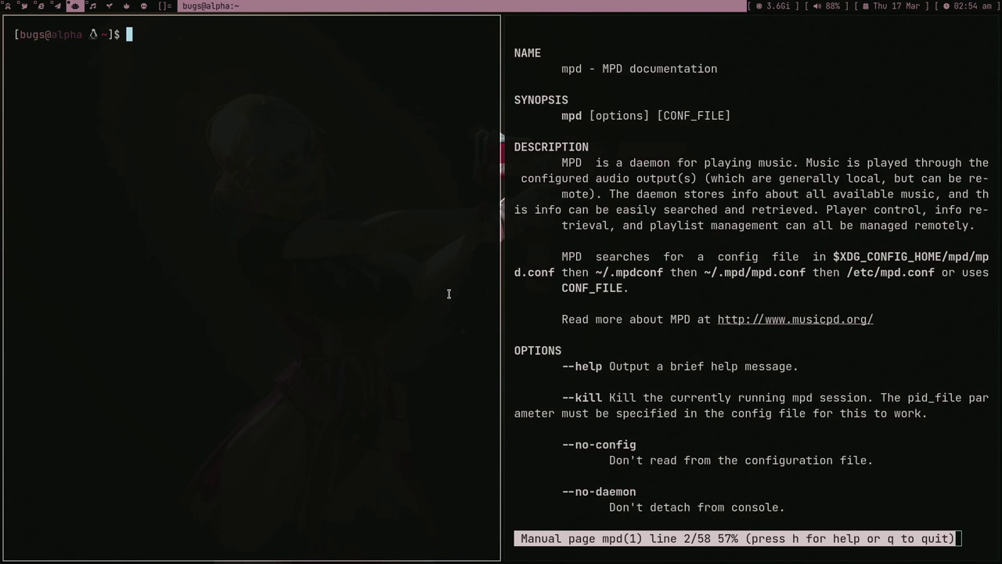
{"action": "key", "text": "super+l"}
{"action": "type", "text": "man nc"}
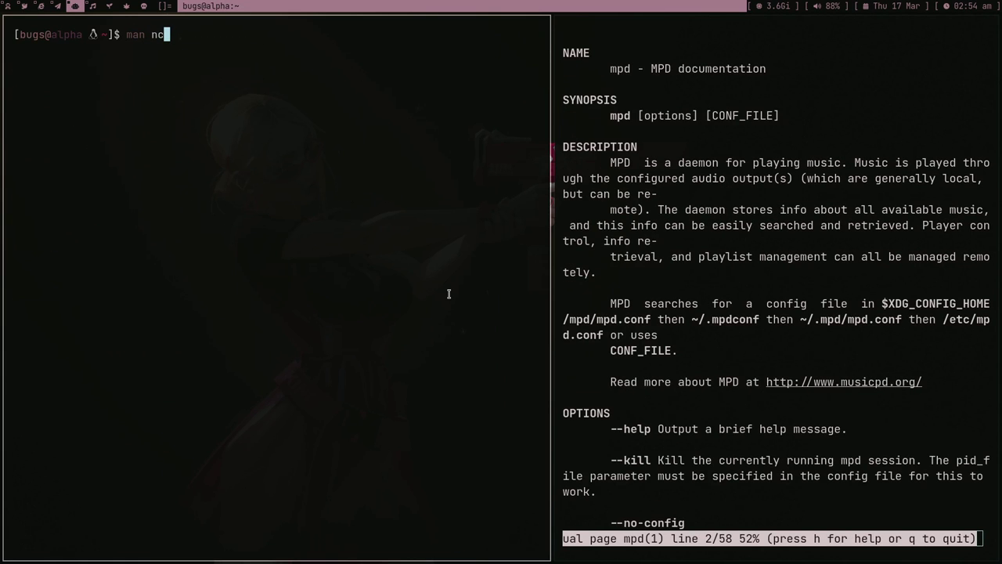
{"action": "type", "text": "mcp"}
{"action": "key", "text": "BackSpace"}
{"action": "type", "text": "cpp"}
{"action": "key", "text": "BackSpace"}
{"action": "key", "text": "BackSpace"}
{"action": "key", "text": "BackSpace"}
{"action": "key", "text": "BackSpace"}
{"action": "key", "text": "BackSpace"}
{"action": "key", "text": "BackSpace"}
{"action": "key", "text": "BackSpace"}
{"action": "type", "text": "nmcp"}
{"action": "key", "text": "BackSpace"}
{"action": "key", "text": "BackSpace"}
Tab-complete the manual name to ncmpcpp, then cancel the garbled command line
{"action": "key", "text": "Tab"}
{"action": "key", "text": "Tab"}
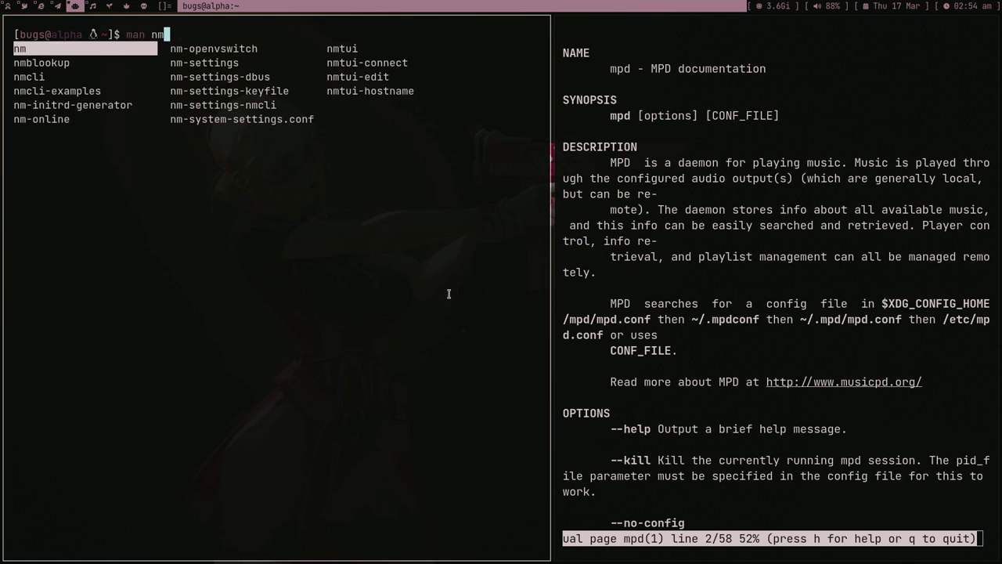
{"action": "key", "text": "BackSpace"}
{"action": "key", "text": "BackSpace"}
{"action": "type", "text": "ncm"}
{"action": "key", "text": "Tab"}
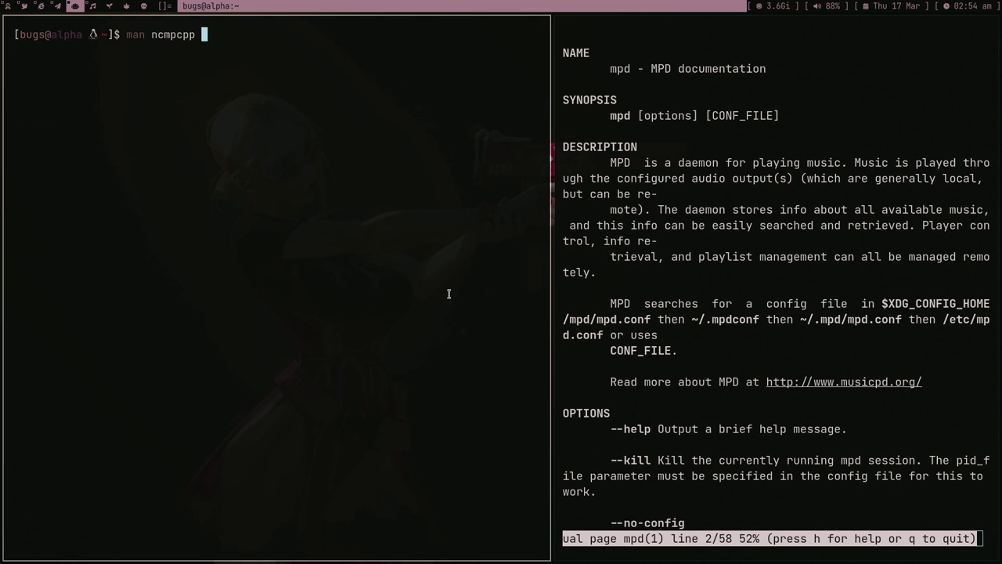
{"action": "key", "text": "Tab"}
{"action": "key", "text": "Return"}
{"action": "key", "text": "ctrl+c"}
Open the ncmpcpp manual and shrink the mpd manual's text with Ctrl+minus
{"action": "type", "text": "man ncmpcpp"}
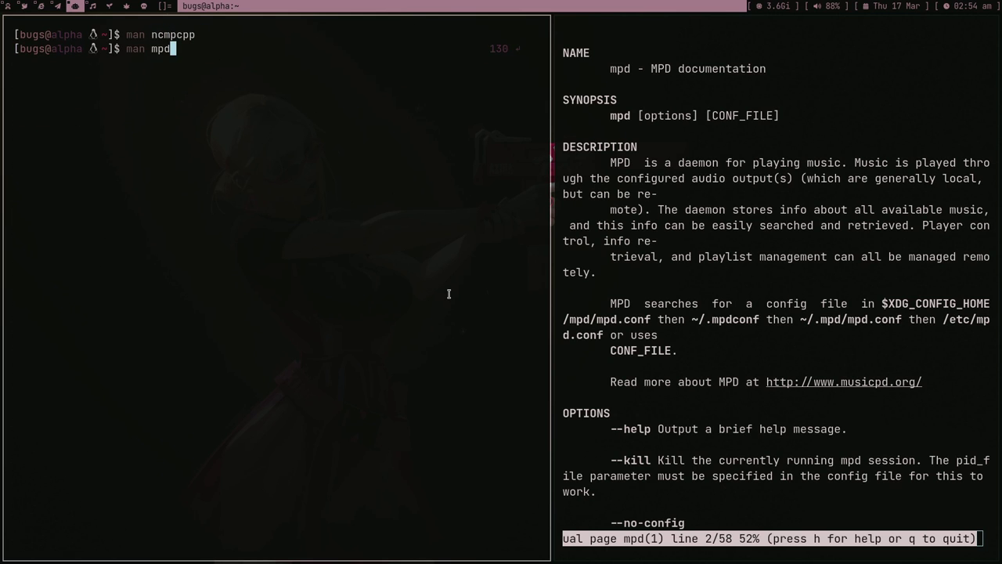
{"action": "key", "text": "Return"}
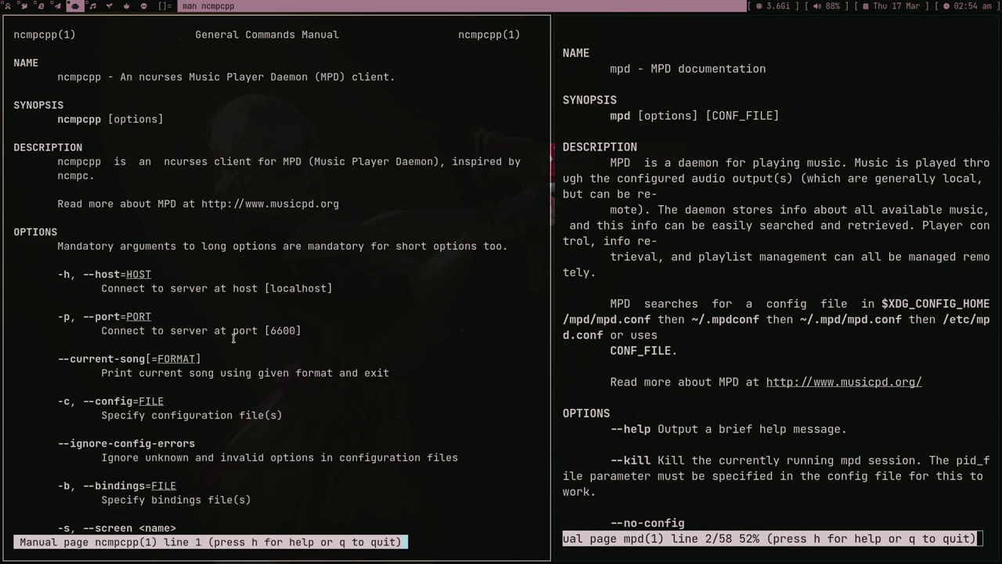
{"action": "mouse_move", "coordinate": [661, 269]}
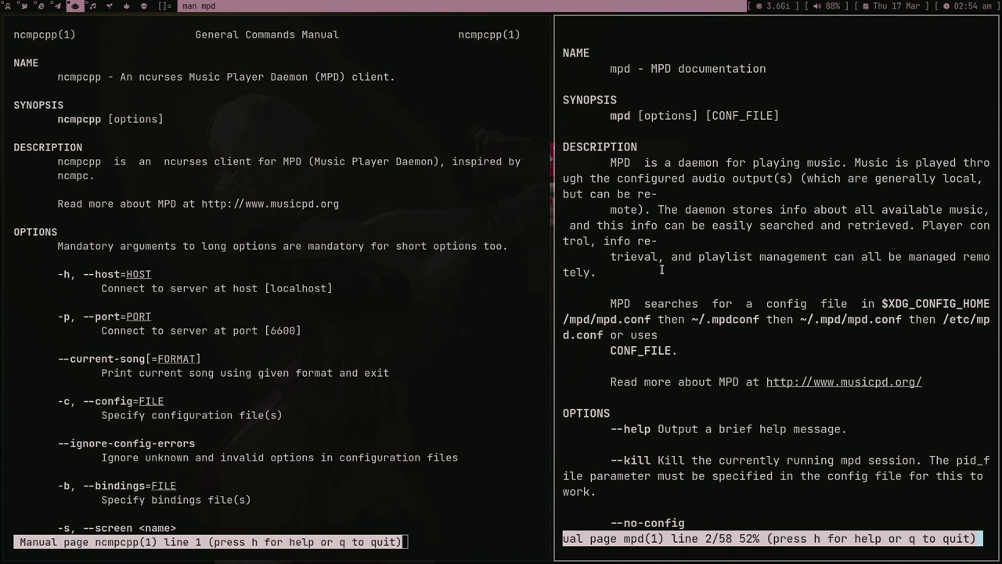
{"action": "key", "text": "ctrl+minus"}
{"action": "key", "text": "ctrl+minus"}
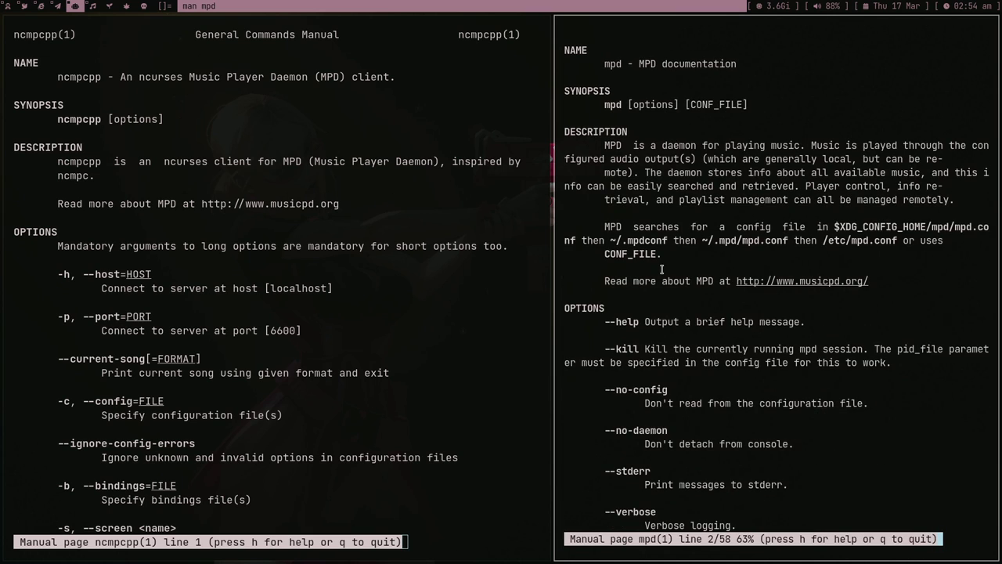
{"action": "mouse_move", "coordinate": [175, 114]}
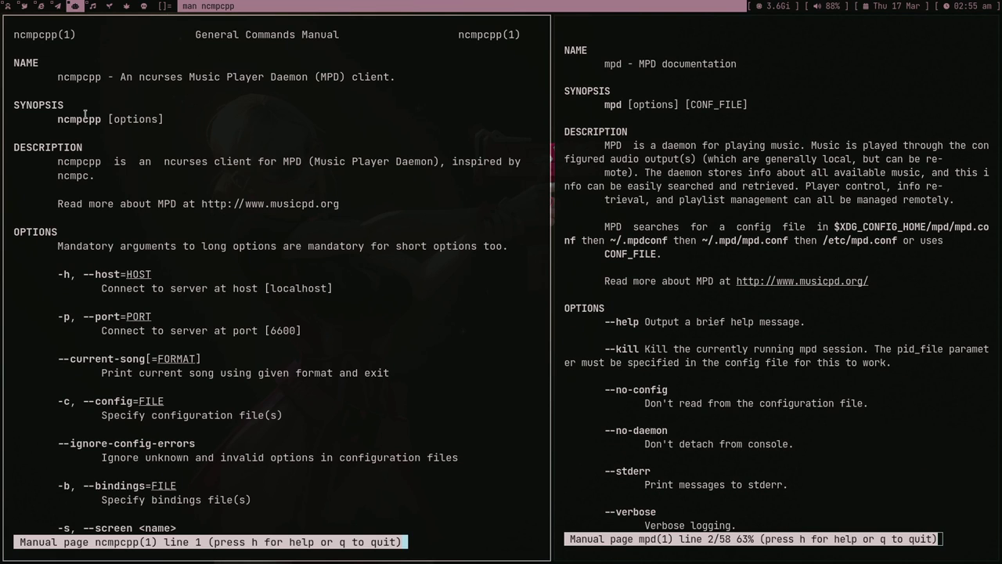
Clear the half-typed mpc command and the recalled 'man ncmpcpp' line from the prompt
{"action": "type", "text": "q"}
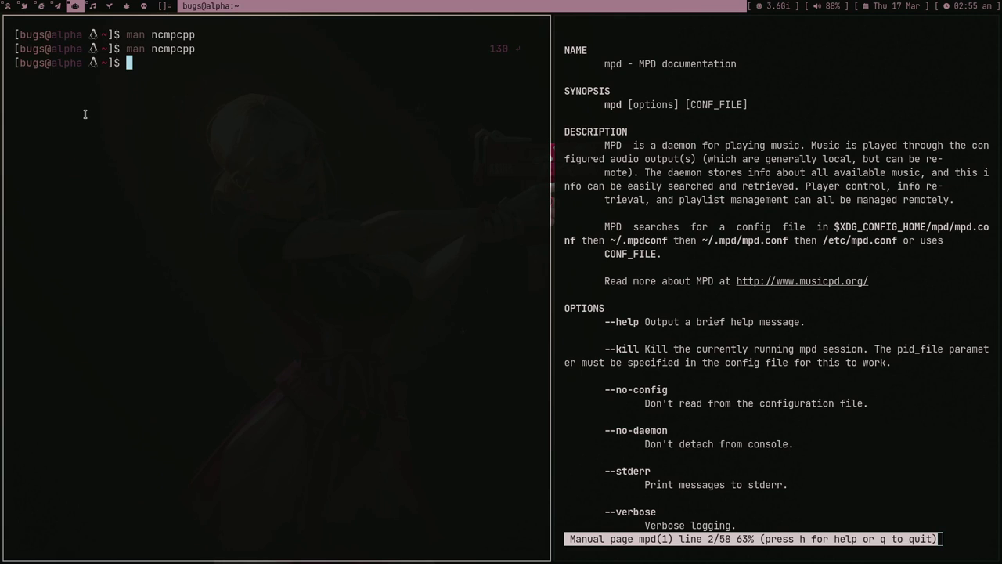
{"action": "type", "text": "mpc"}
{"action": "key", "text": "ctrl+a"}
{"action": "key", "text": "ctrl+k"}
{"action": "key", "text": "Up"}
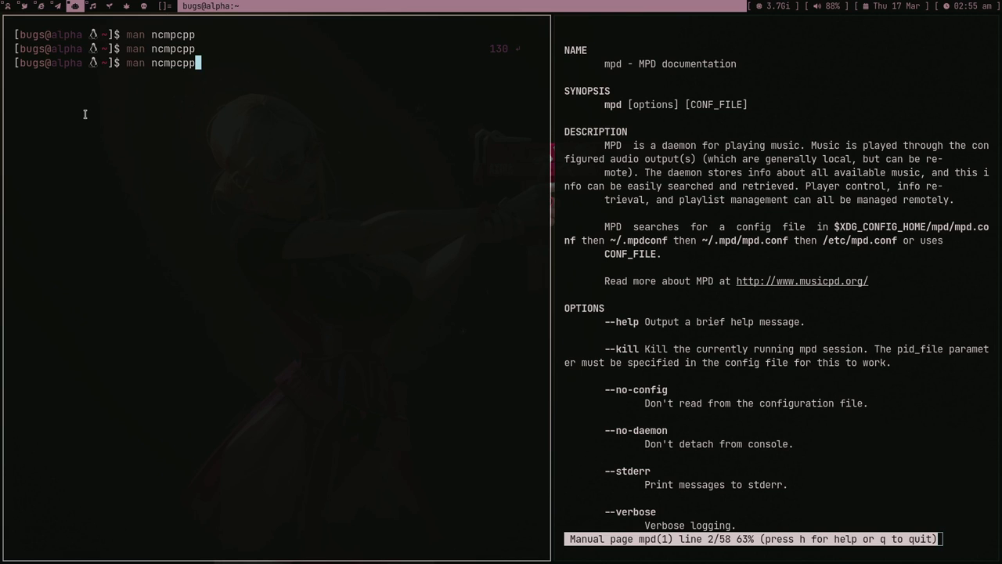
{"action": "key", "text": "ctrl+u"}
Launch Emacs, cancel its pending command, then close the spare terminal and the Emacs window
{"action": "key", "text": "super+e"}
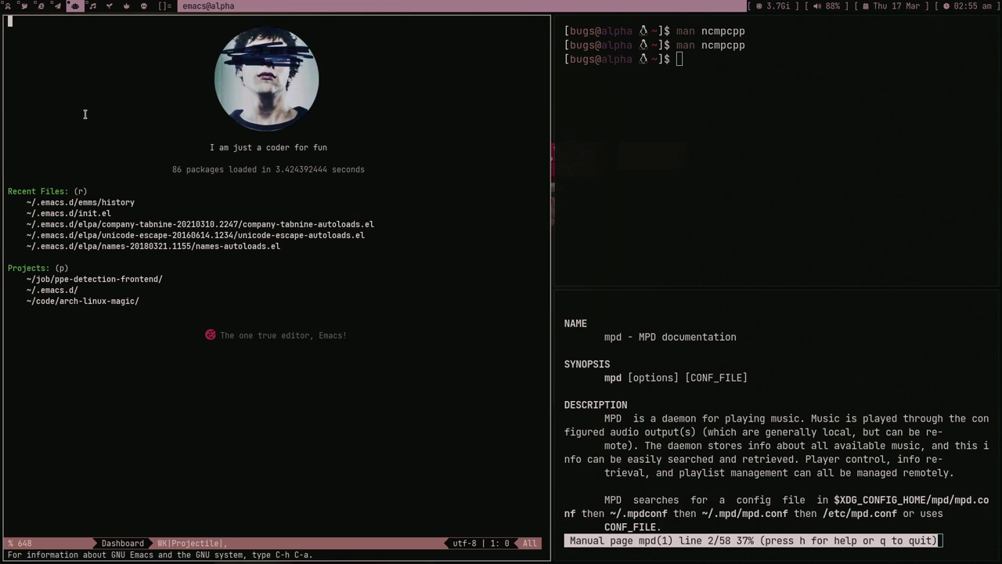
{"action": "key", "text": "ctrl+g"}
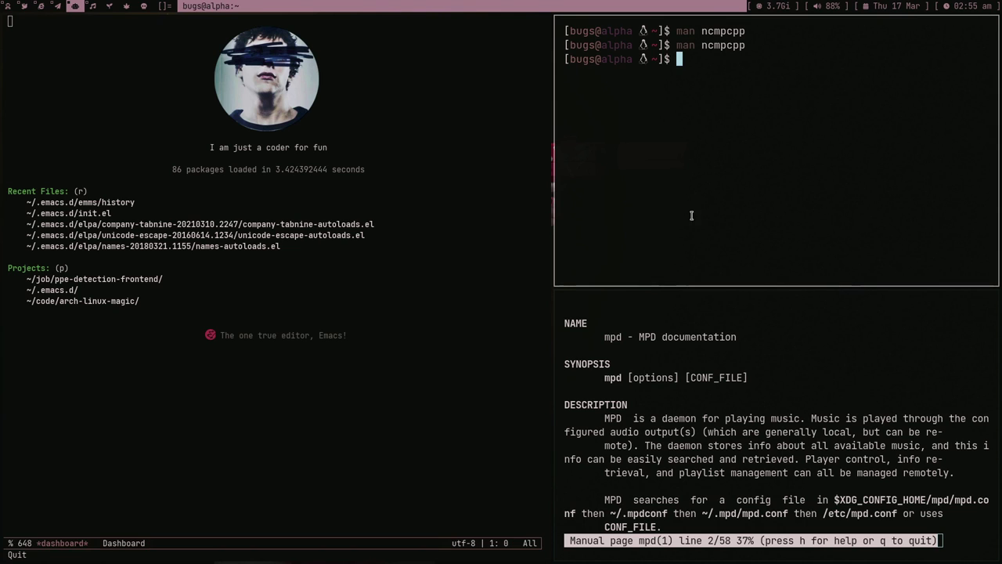
{"action": "key", "text": "ctrl+d"}
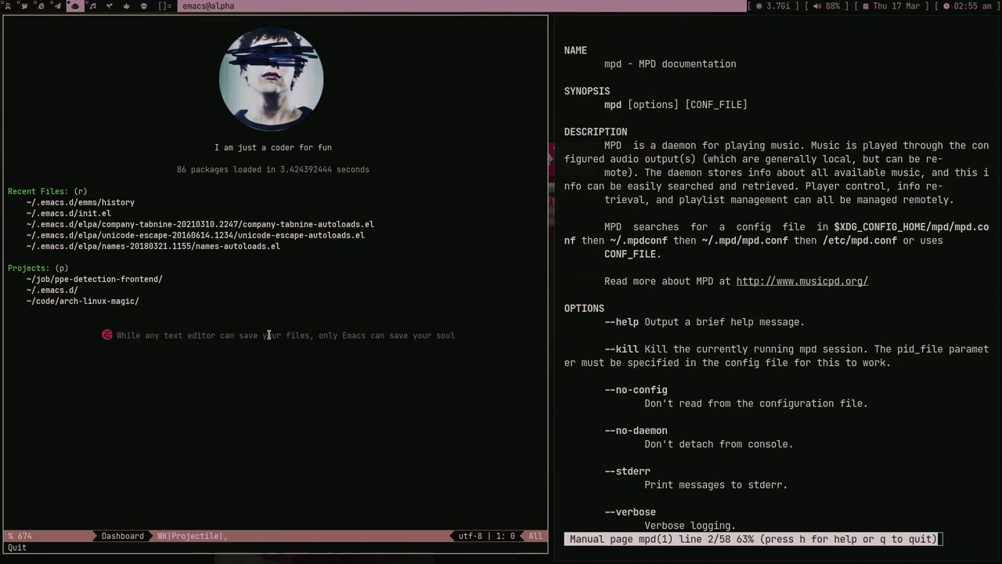
{"action": "key", "text": "ctrl+x"}
{"action": "key", "text": "ctrl+c"}
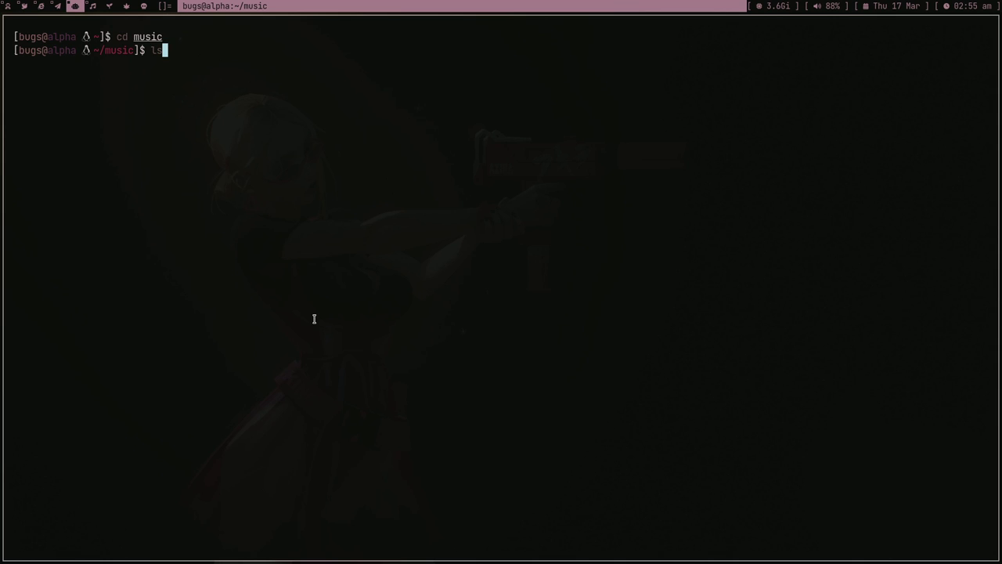
List the music folder, then enter The Beatles folder and list its Abbey Road contents
{"action": "key", "text": "Return"}
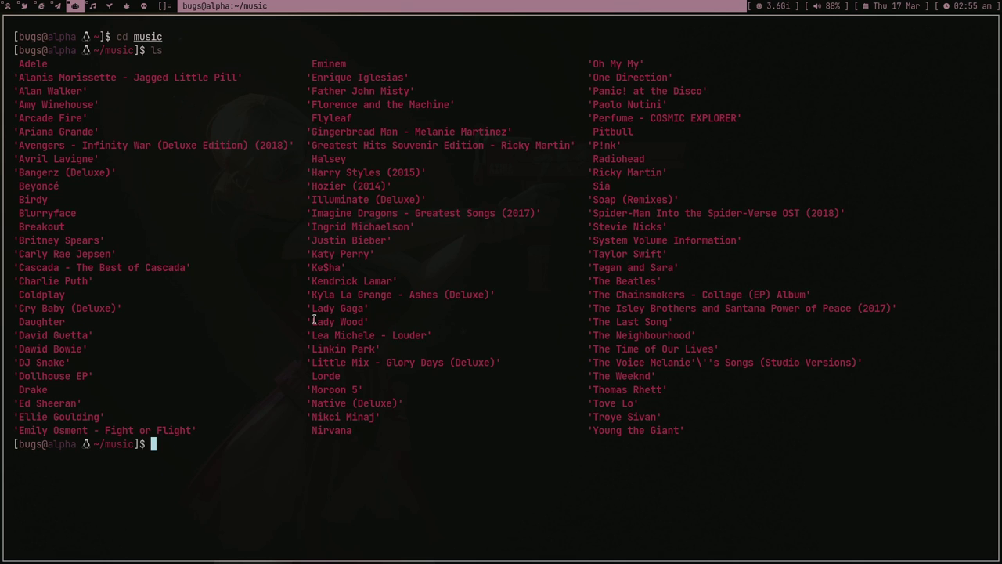
{"action": "type", "text": "cd The"}
{"action": "key", "text": "Tab"}
{"action": "key", "text": "Tab"}
{"action": "key", "text": "Tab"}
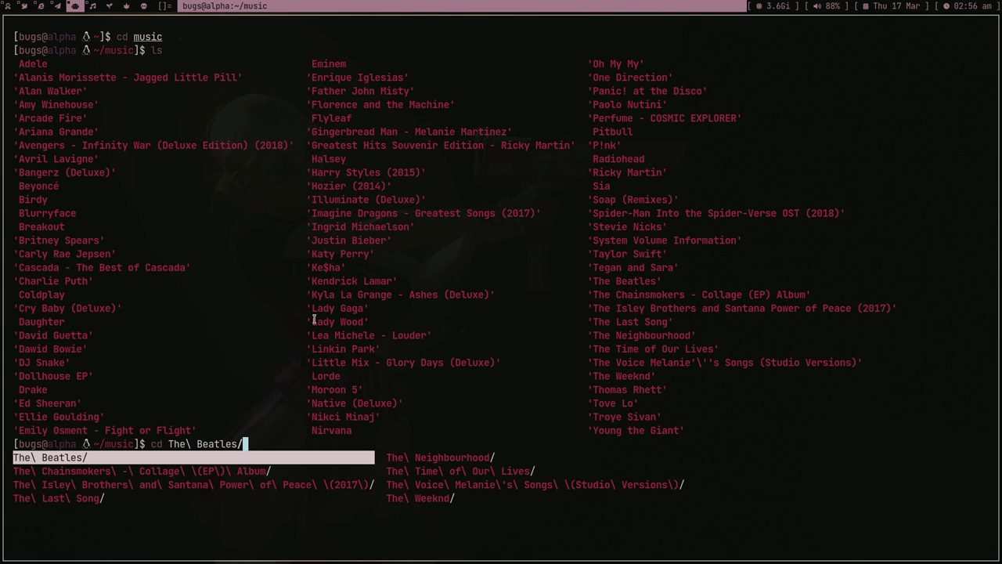
{"action": "key", "text": "Return"}
{"action": "key", "text": "Return"}
{"action": "type", "text": "ls"}
{"action": "key", "text": "Return"}
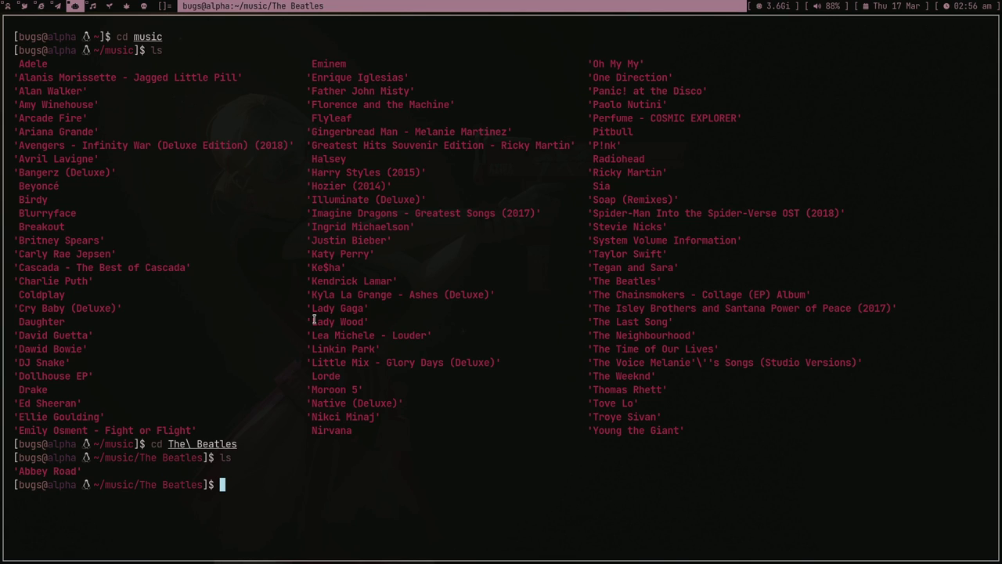
Go back up to the music folder, list it again, and start a cd home
{"action": "type", "text": "cd .."}
{"action": "key", "text": "Return"}
{"action": "type", "text": "ls"}
{"action": "key", "text": "Return"}
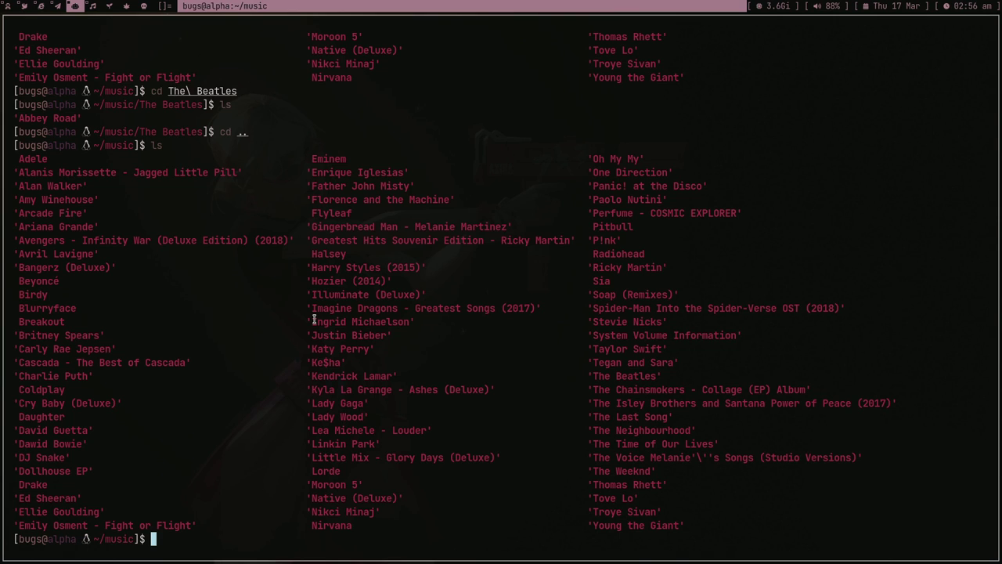
{"action": "type", "text": "cd"}
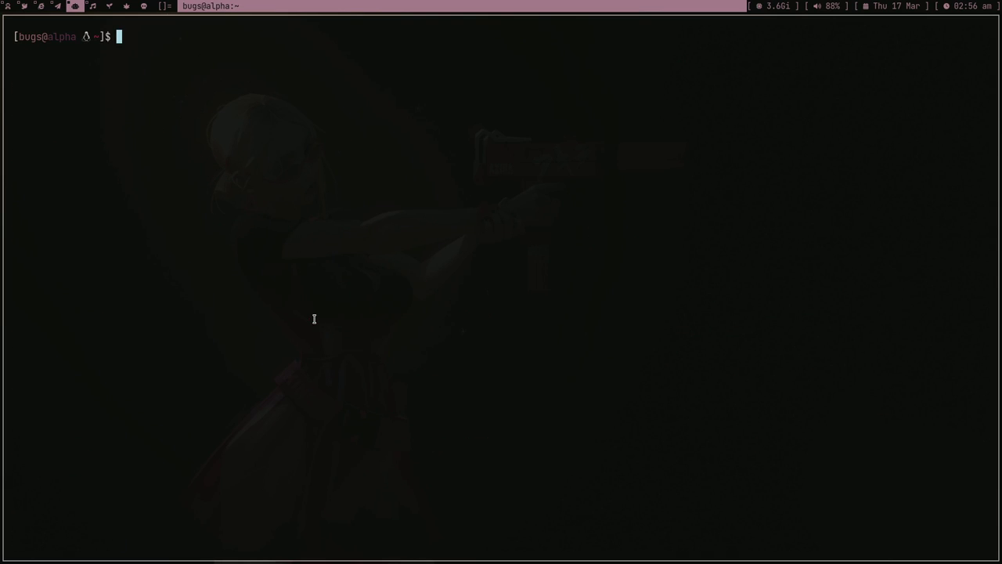
Change into the Alan Walker folder under music and list its contents
{"action": "type", "text": "cd mu"}
{"action": "key", "text": "Tab"}
{"action": "key", "text": "Tab"}
{"action": "key", "text": "Tab"}
{"action": "key", "text": "Tab"}
{"action": "key", "text": "Return"}
{"action": "key", "text": "Return"}
{"action": "type", "text": "ls"}
{"action": "key", "text": "Return"}
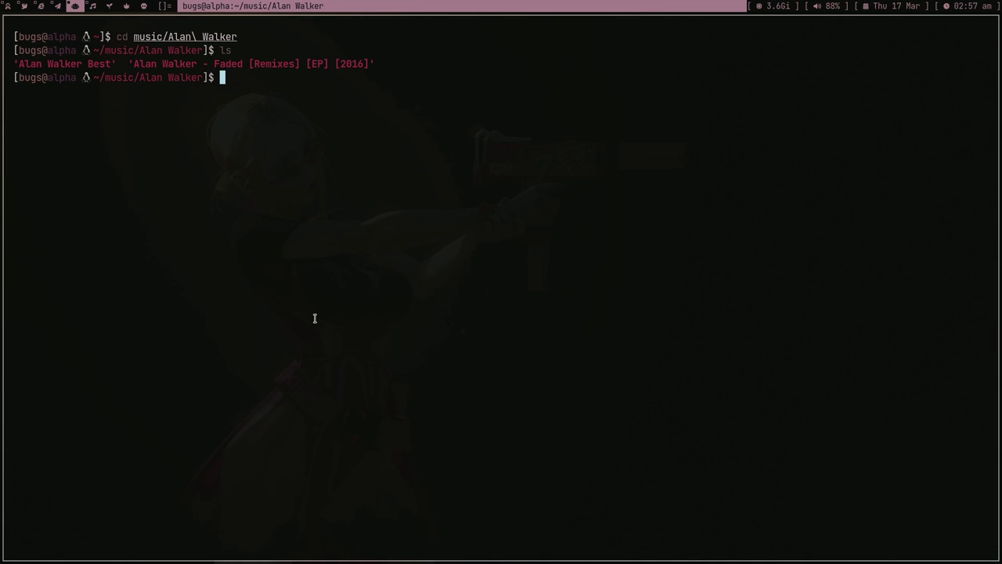
{"action": "type", "text": "cd A"}
{"action": "key", "text": "Tab"}
{"action": "key", "text": "Return"}
{"action": "type", "text": "ls"}
{"action": "key", "text": "Return"}
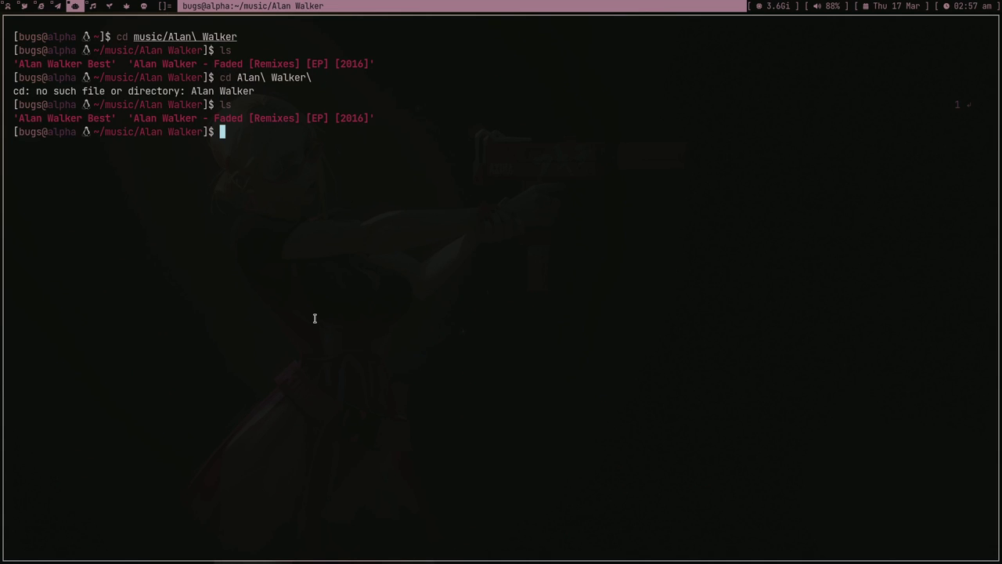
Clear the half-typed ls and cd commands from the prompt
{"action": "type", "text": "ls"}
{"action": "key", "text": "Tab"}
{"action": "key", "text": "Tab"}
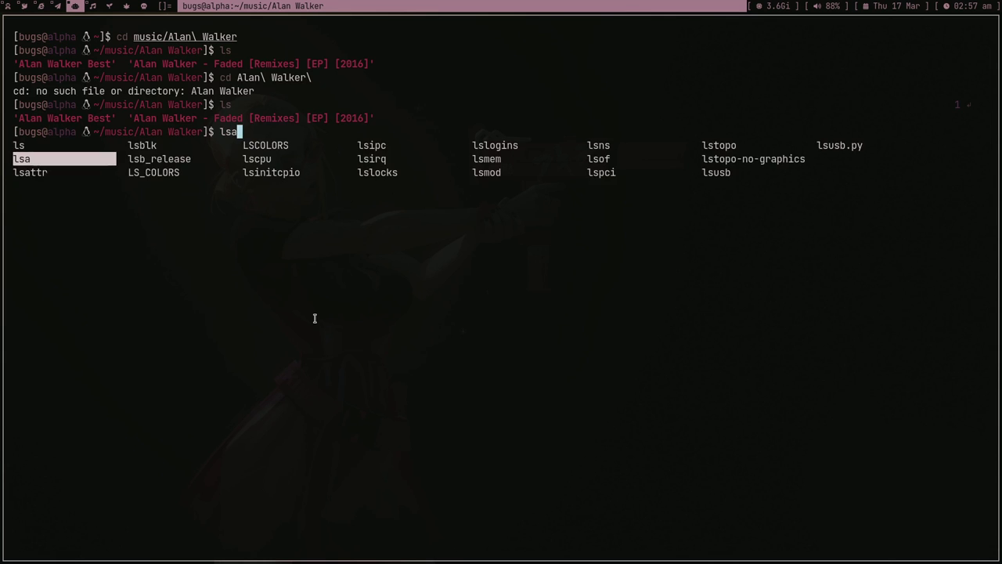
{"action": "key", "text": "BackSpace"}
{"action": "key", "text": "BackSpace"}
{"action": "key", "text": "BackSpace"}
{"action": "type", "text": "cd"}
{"action": "key", "text": "BackSpace"}
{"action": "key", "text": "BackSpace"}
In lf, browse up to music and into Avril Lavigne's Let Go tracks, then quit
{"action": "key", "text": "ctrl+o"}
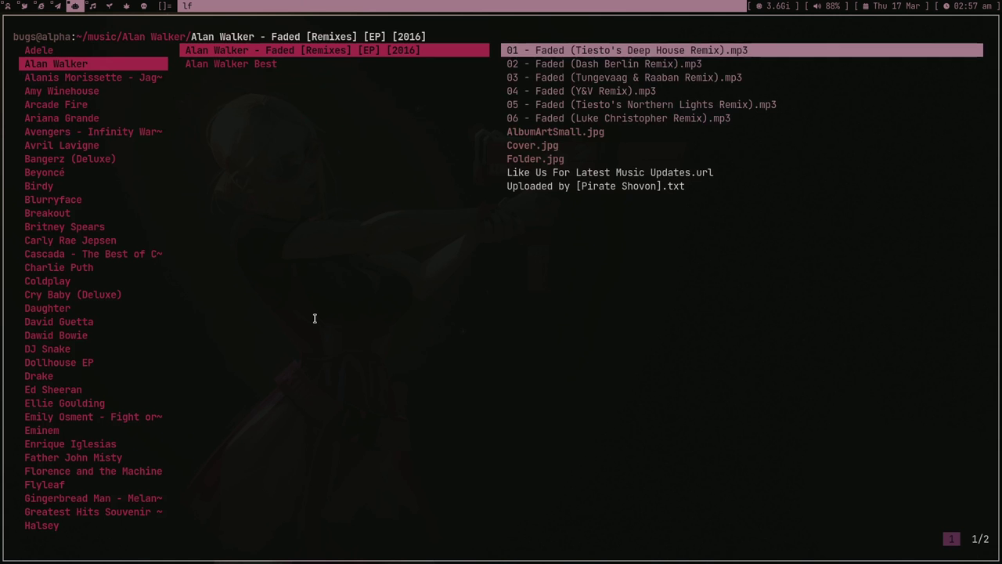
{"action": "key", "text": "Down"}
{"action": "key", "text": "Up"}
{"action": "key", "text": "Left"}
{"action": "key", "text": "Down"}
{"action": "key", "text": "Down"}
{"action": "key", "text": "Down"}
{"action": "key", "text": "Down"}
{"action": "key", "text": "Down"}
{"action": "key", "text": "Down"}
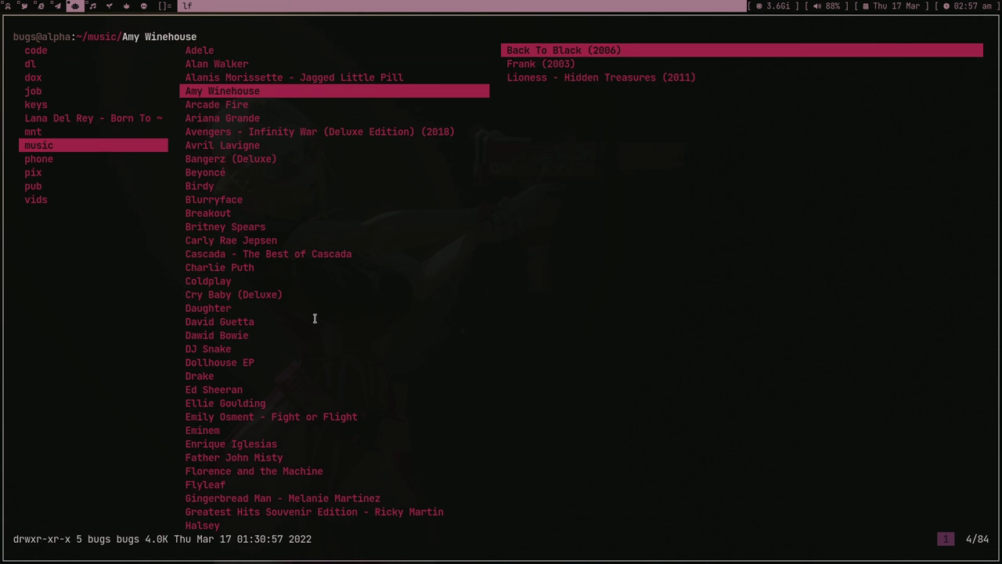
{"action": "key", "text": "Right"}
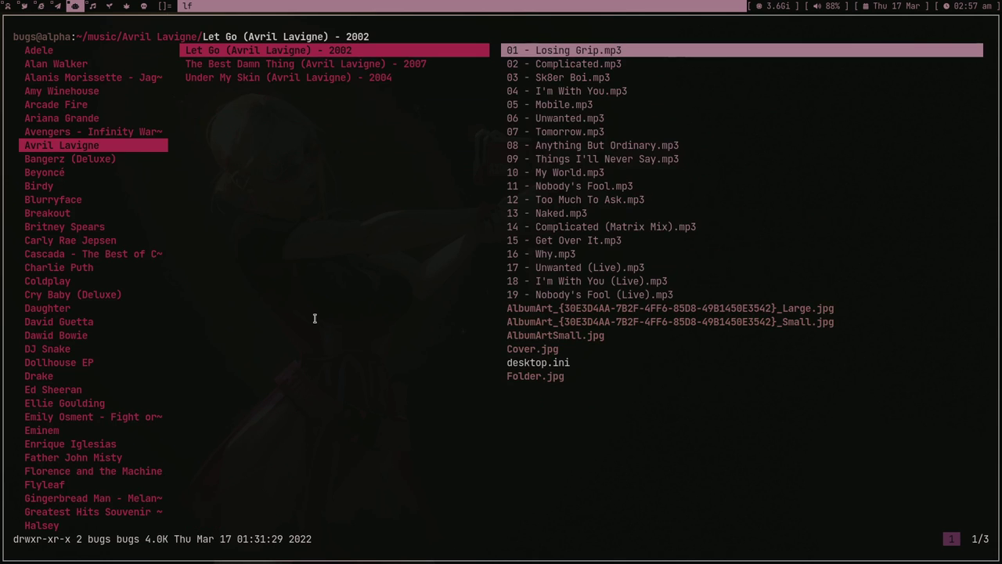
{"action": "key", "text": "Right"}
{"action": "key", "text": "Down"}
{"action": "key", "text": "Down"}
{"action": "key", "text": "Down"}
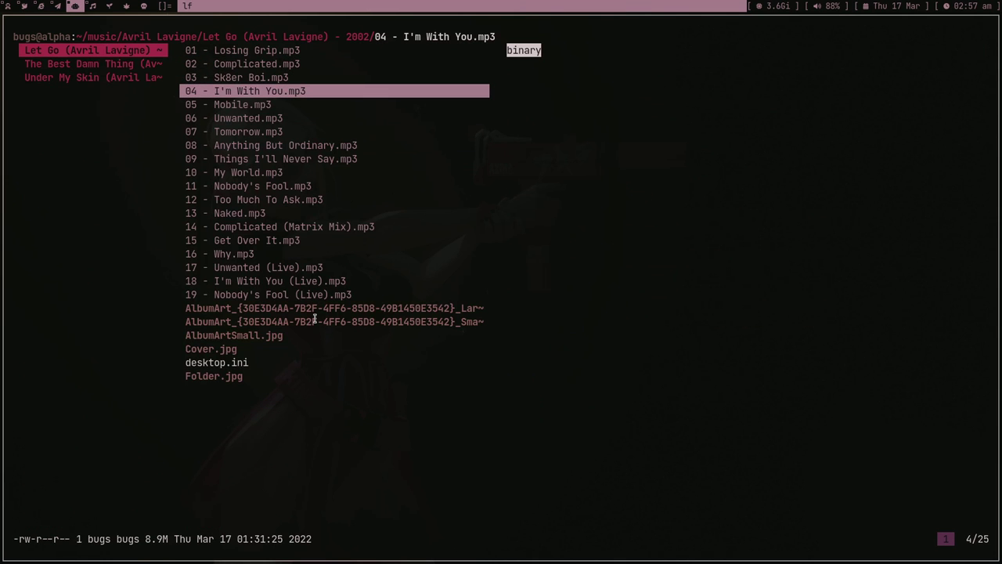
{"action": "key", "text": "q"}
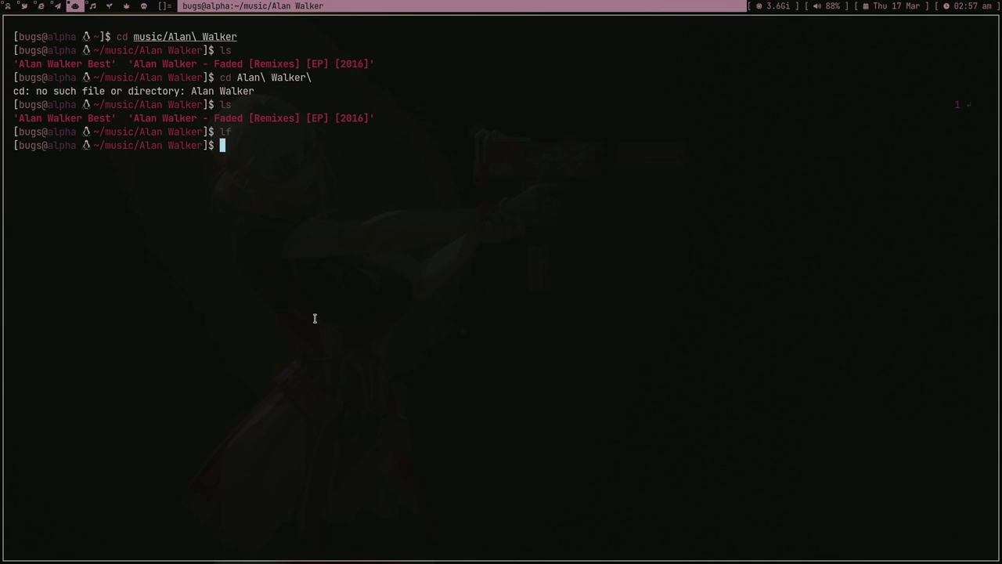
Return to the home folder and type 'sudo pacman -S picard'
{"action": "type", "text": "cd"}
{"action": "key", "text": "Return"}
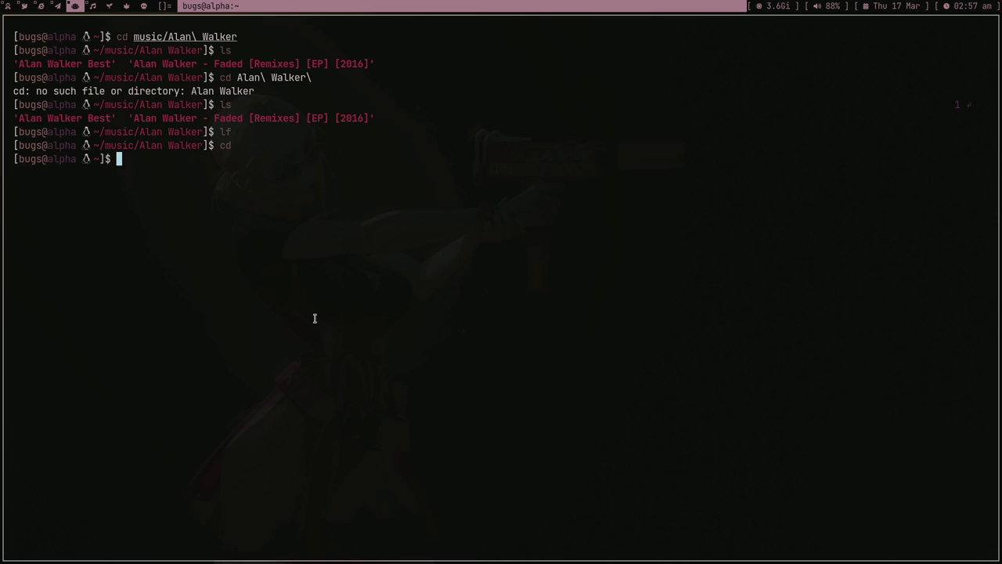
{"action": "type", "text": "sudo pacman -S picard"}
Run the Picard install command and decline the reinstall with n
{"action": "key", "text": "Return"}
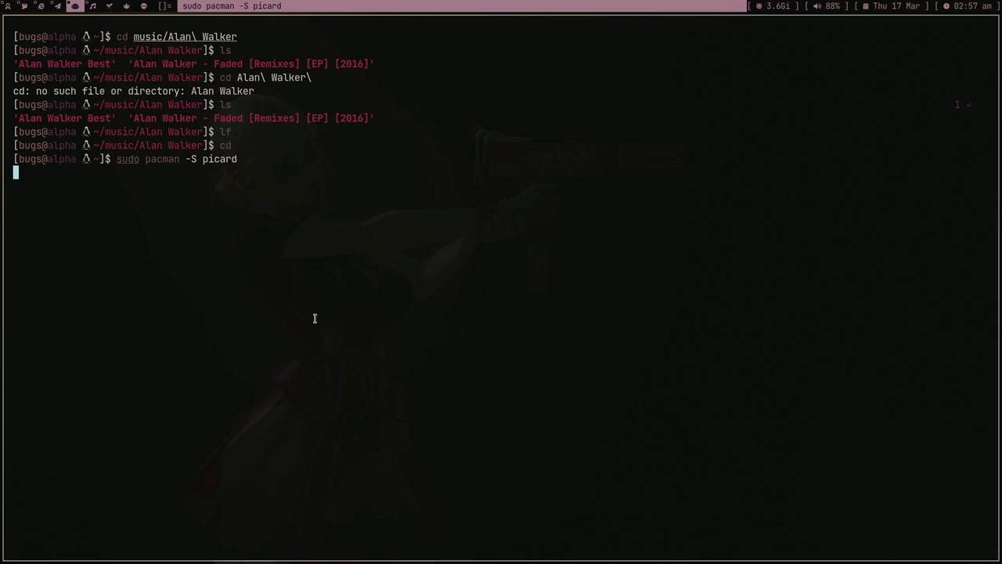
{"action": "type", "text": "n"}
{"action": "key", "text": "Return"}
In Firefox, open musicbrainz.org in a new tab from the 'brainz' suggestion
{"action": "key", "text": "super+1"}
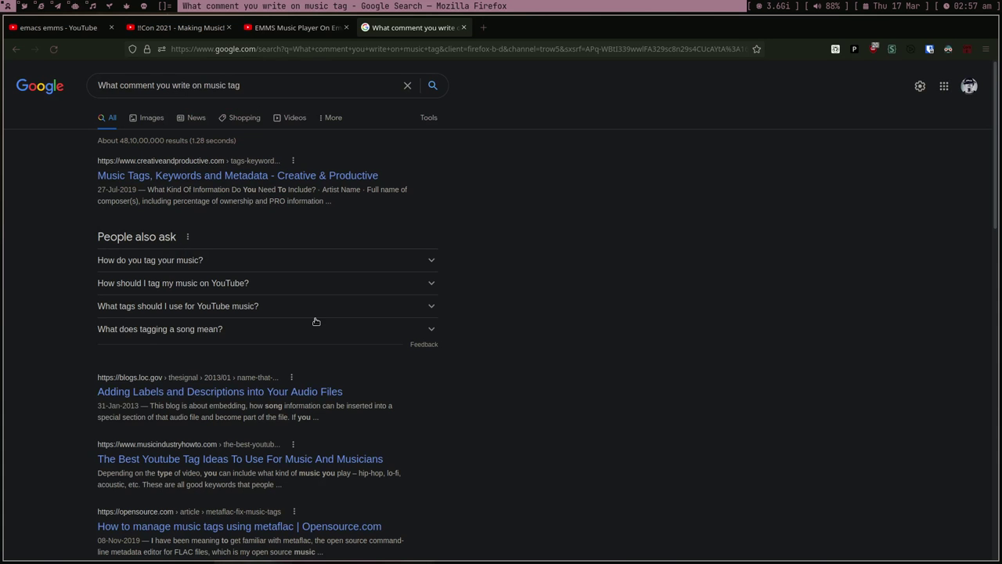
{"action": "type", "text": "obrainz"}
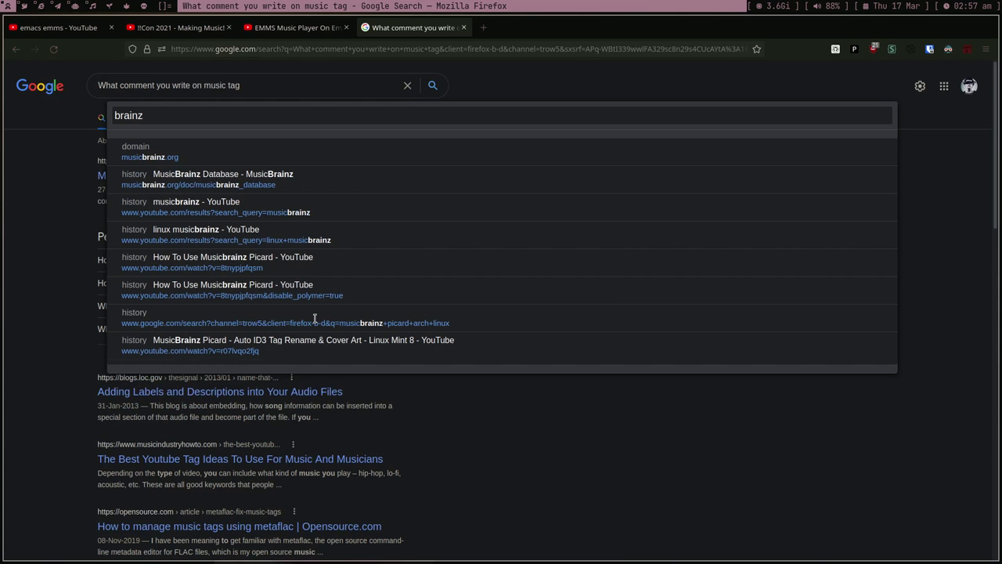
{"action": "key", "text": "Return"}
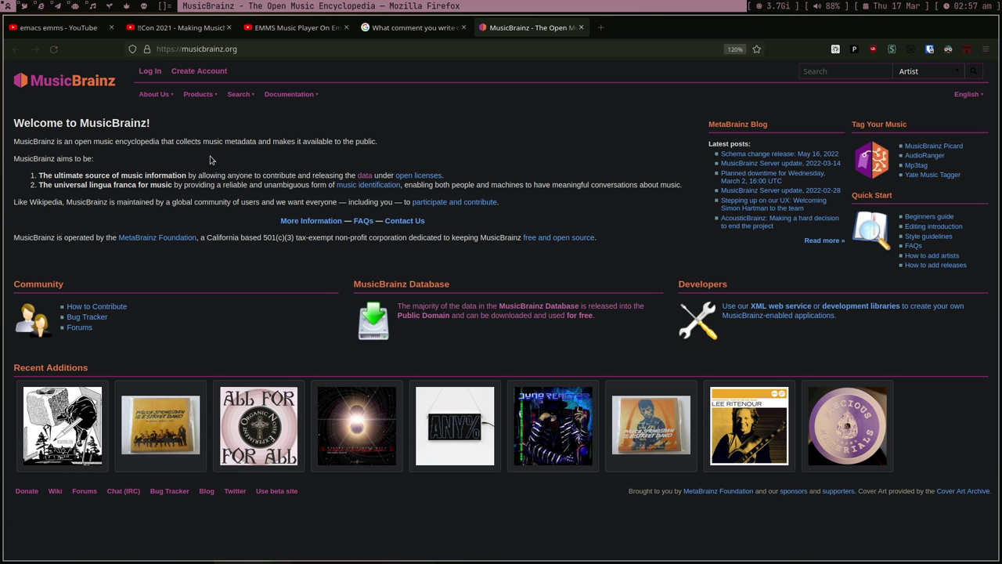
Switch between the Picard, terminal and MusicBrainz workspaces, ending on Picard
{"action": "left_click", "coordinate": [60, 4]}
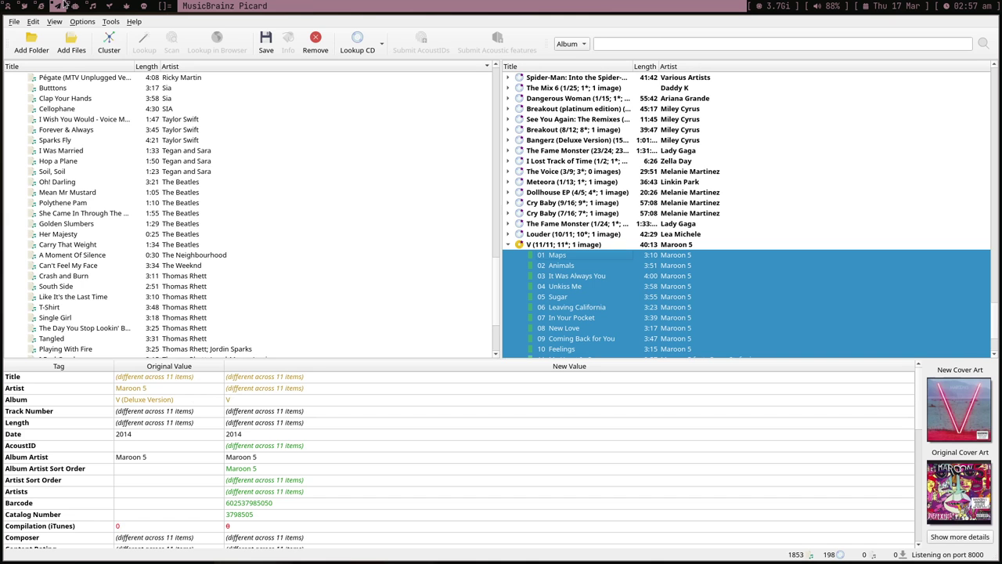
{"action": "left_click", "coordinate": [73, 6]}
{"action": "left_click", "coordinate": [59, 5]}
{"action": "left_click", "coordinate": [6, 5]}
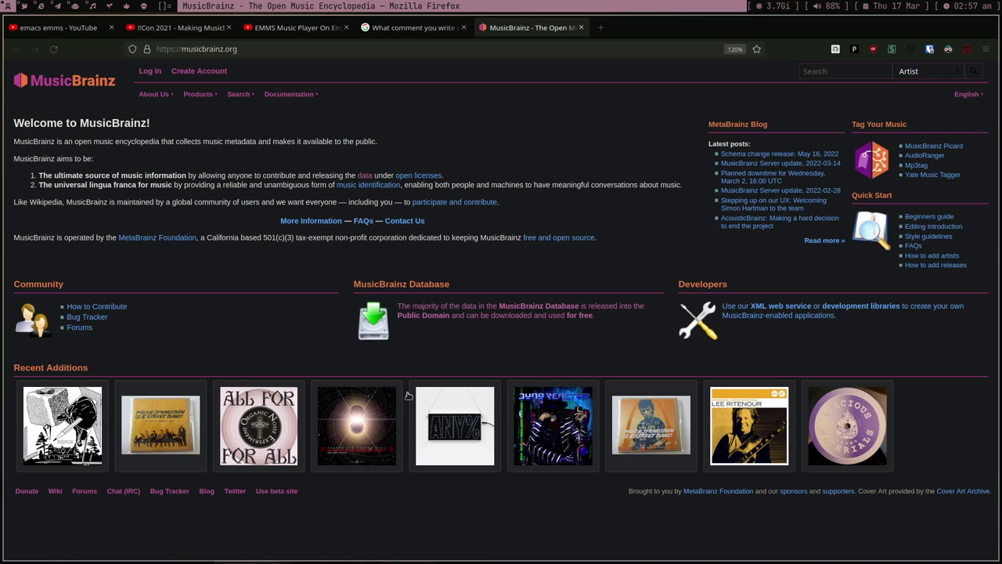
{"action": "key", "text": "super+4"}
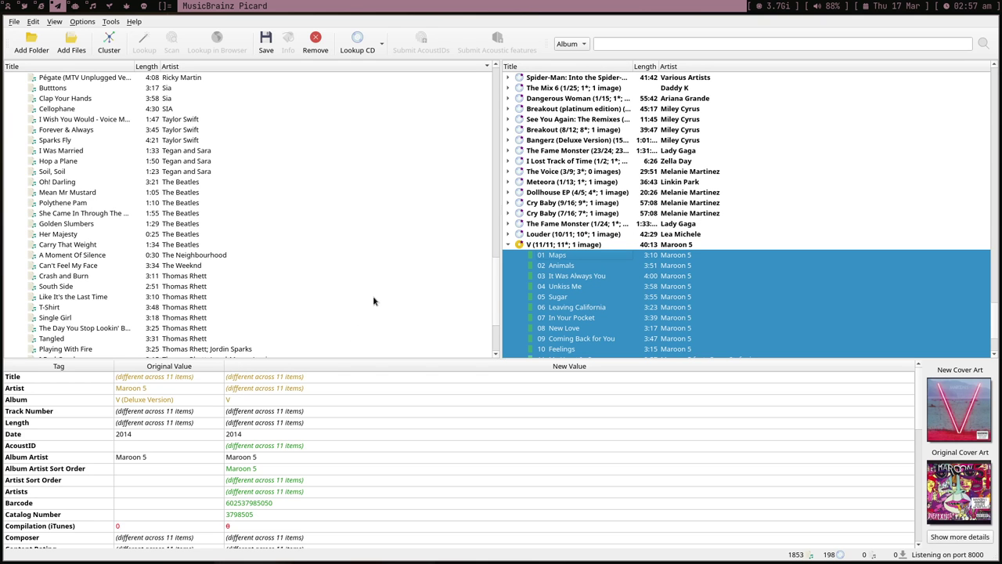
Select the files from Walls Could Talk up to Why Not Me? in the left list
{"action": "scroll", "coordinate": [373, 296], "scroll_direction": "up", "scroll_amount": 4}
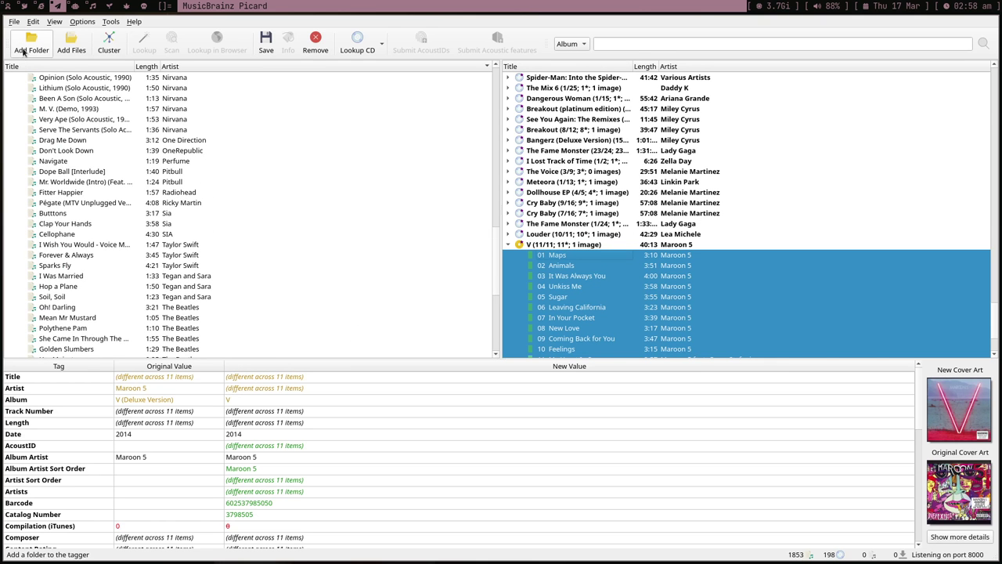
{"action": "scroll", "coordinate": [168, 190], "scroll_direction": "up", "scroll_amount": 12}
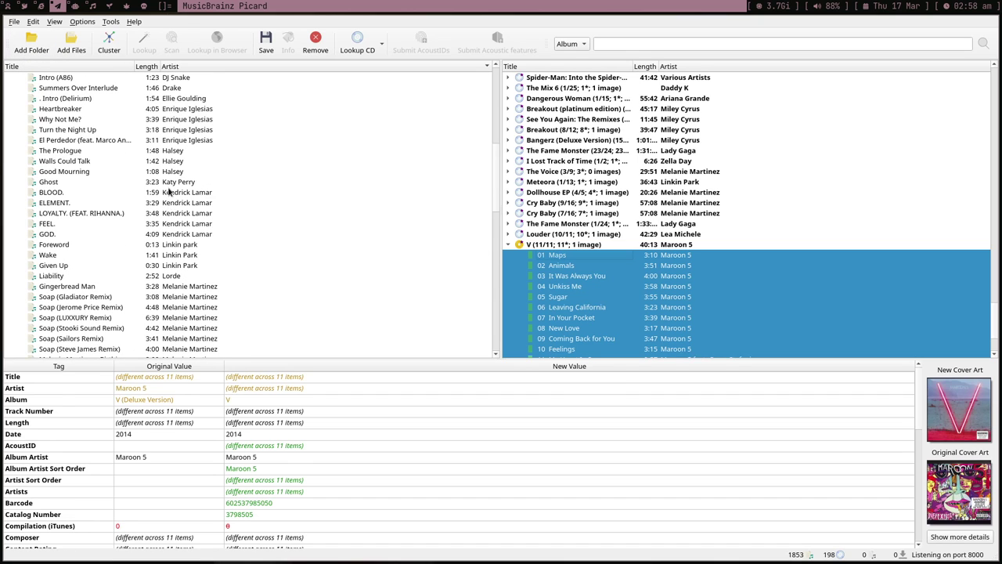
{"action": "left_click", "coordinate": [176, 161]}
{"action": "left_click_drag", "start_coordinate": [176, 161], "coordinate": [176, 119]}
Scan the selected files and expand the matched albums, including Louder and Hybrid Theory
{"action": "left_click", "coordinate": [174, 49]}
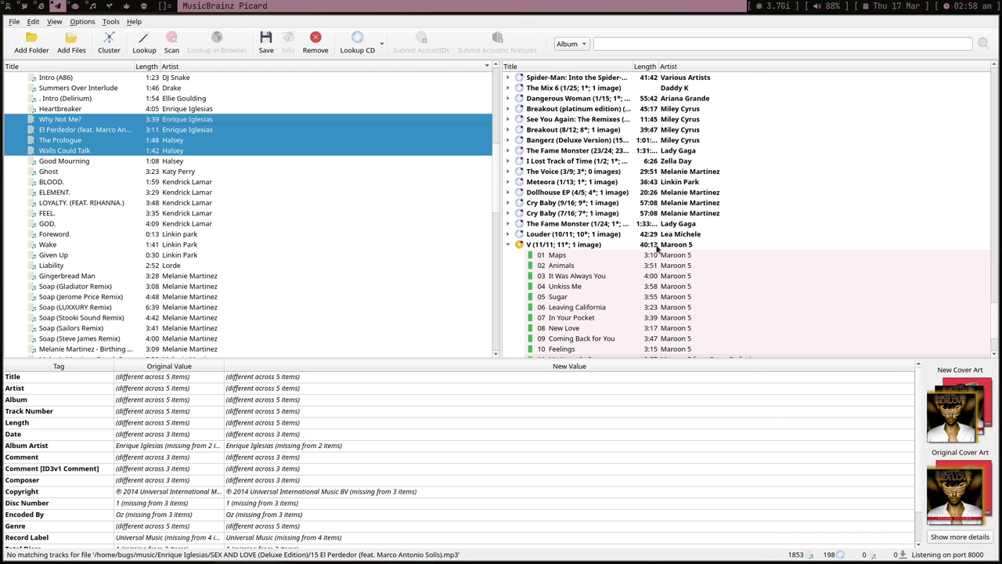
{"action": "scroll", "coordinate": [830, 276], "scroll_direction": "down", "scroll_amount": 3}
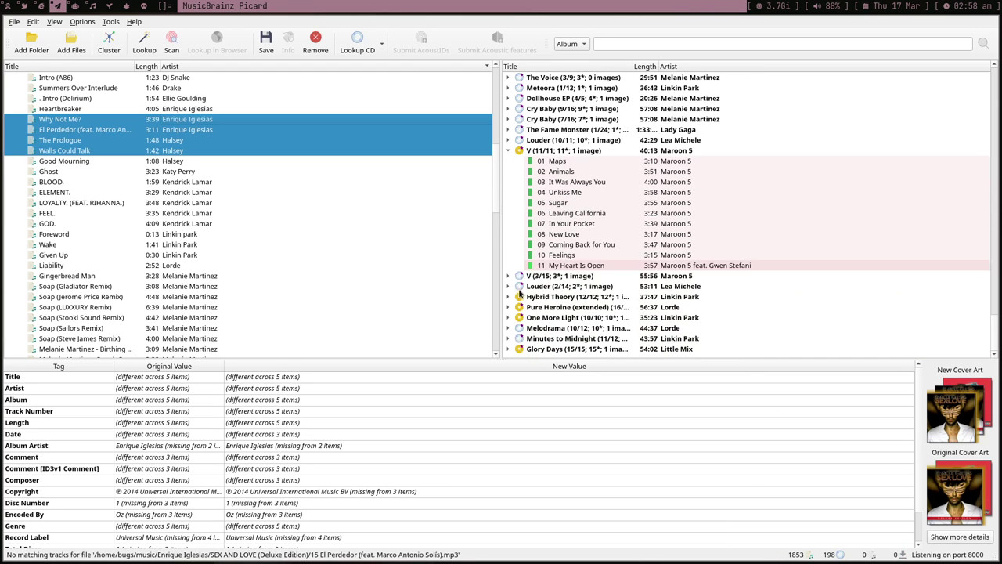
{"action": "left_click", "coordinate": [507, 285]}
{"action": "left_click", "coordinate": [508, 285]}
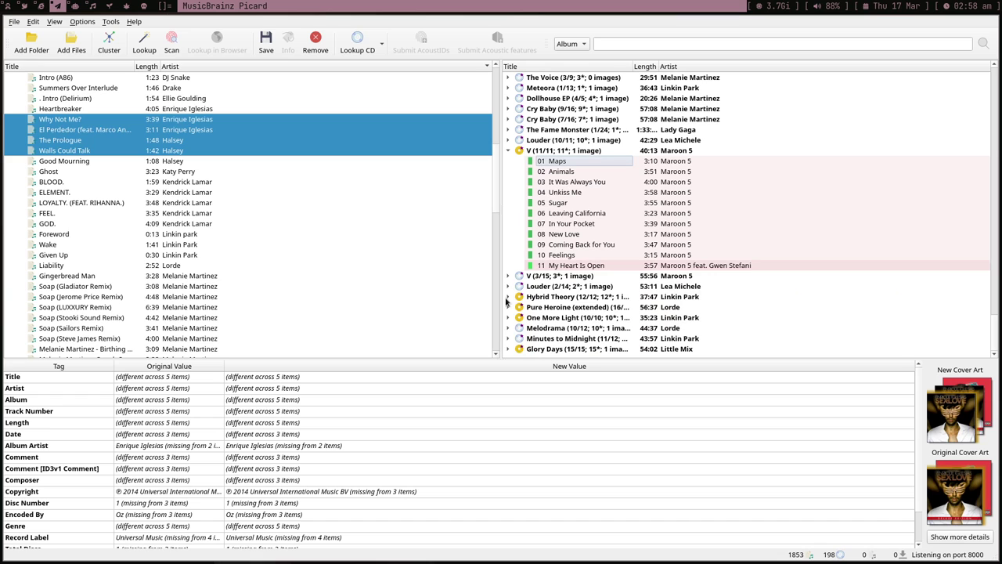
{"action": "left_click", "coordinate": [508, 297]}
{"action": "scroll", "coordinate": [521, 310], "scroll_direction": "down", "scroll_amount": 3}
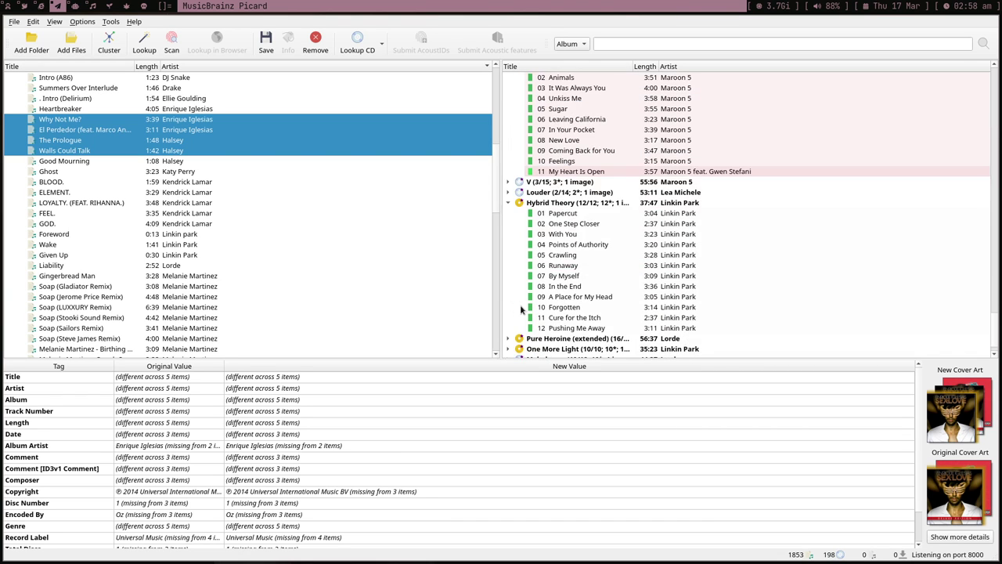
{"action": "scroll", "coordinate": [517, 235], "scroll_direction": "up", "scroll_amount": 5}
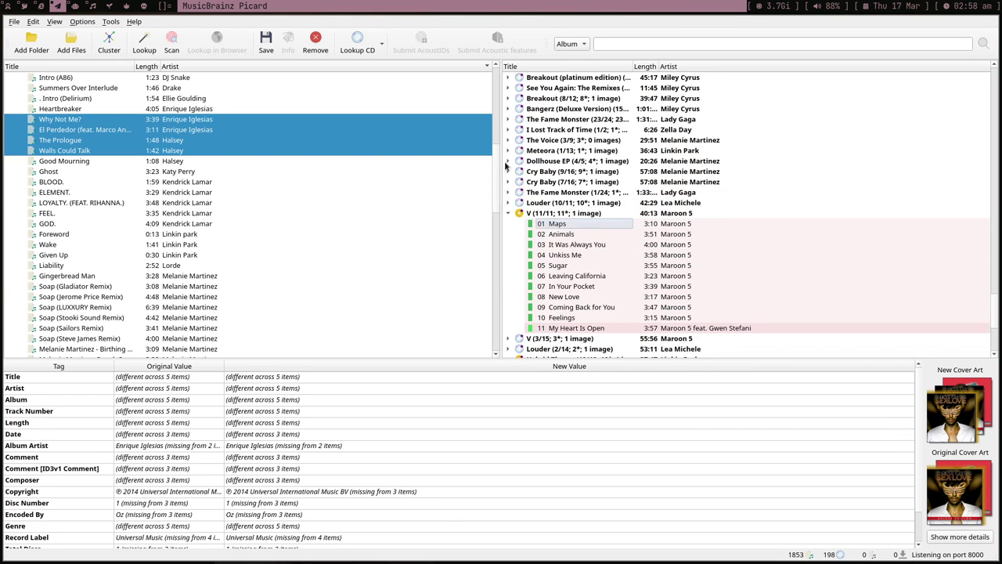
Select Dollhouse EP tracks 01–04 to review their tags, then return to the terminal
{"action": "left_click", "coordinate": [508, 161]}
{"action": "left_click", "coordinate": [542, 182]}
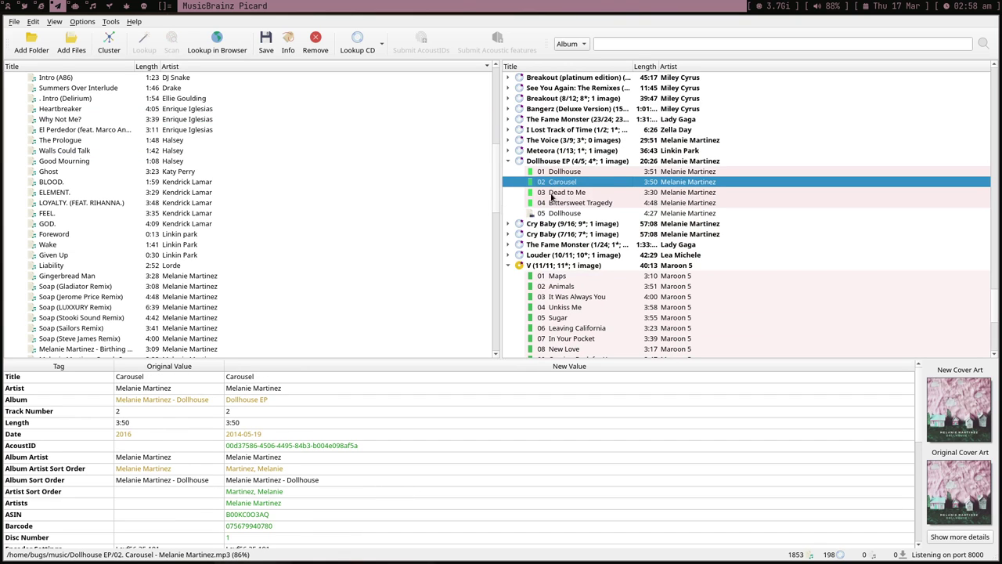
{"action": "key", "text": "Up"}
{"action": "left_click", "coordinate": [552, 195], "text": "shift"}
{"action": "left_click", "coordinate": [553, 202], "text": "shift"}
{"action": "scroll", "coordinate": [349, 461], "scroll_direction": "down", "scroll_amount": 4}
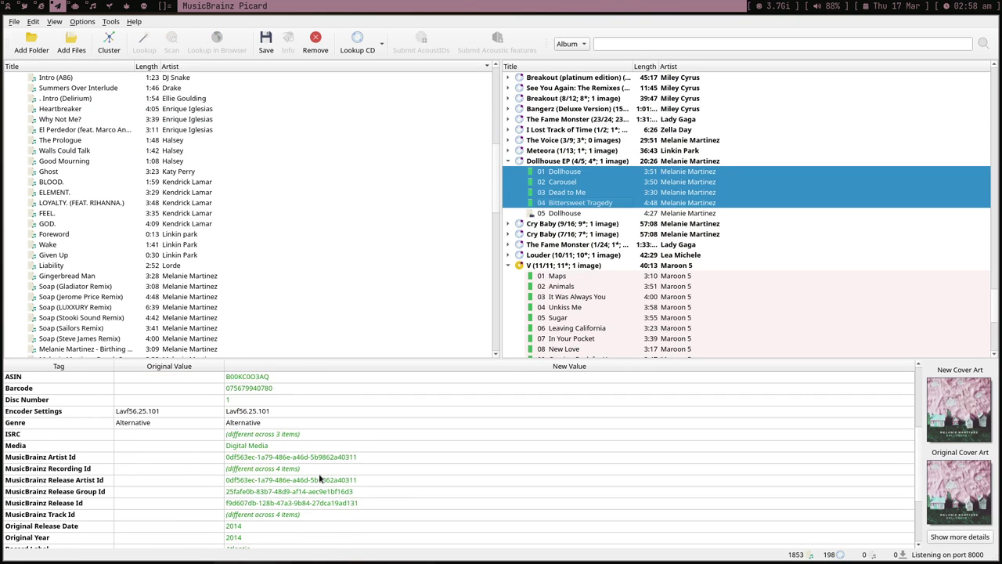
{"action": "scroll", "coordinate": [322, 478], "scroll_direction": "up", "scroll_amount": 4}
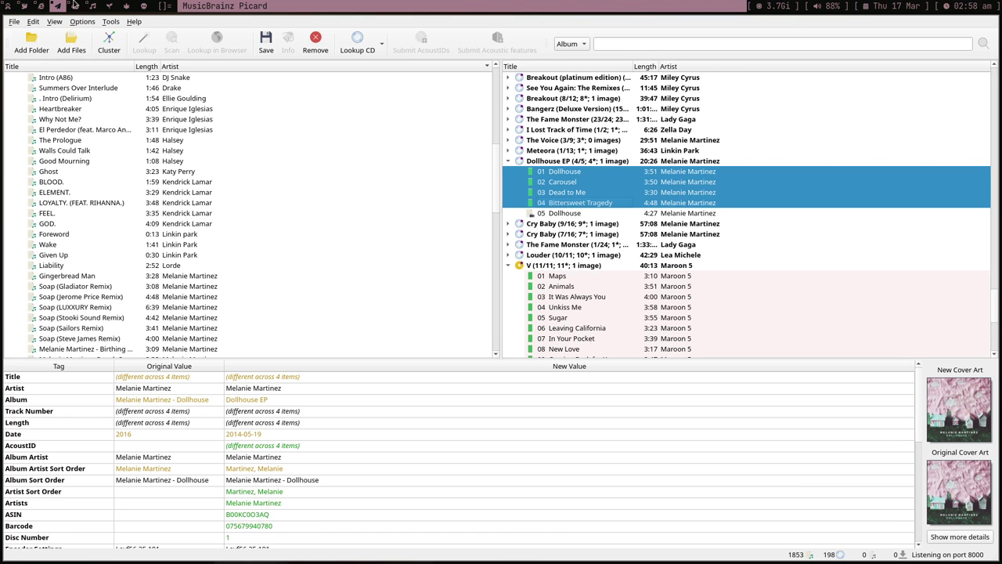
{"action": "left_click", "coordinate": [75, 5]}
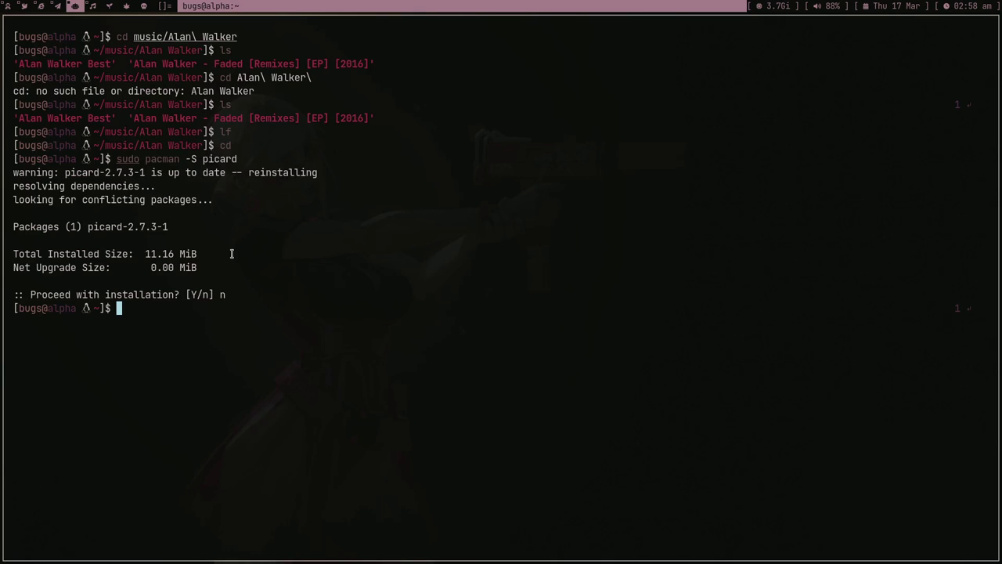
Clear the terminal, tab-complete 'cd LA' to the Lana Del Rey folder, and switch to Firefox
{"action": "key", "text": "ctrl+l"}
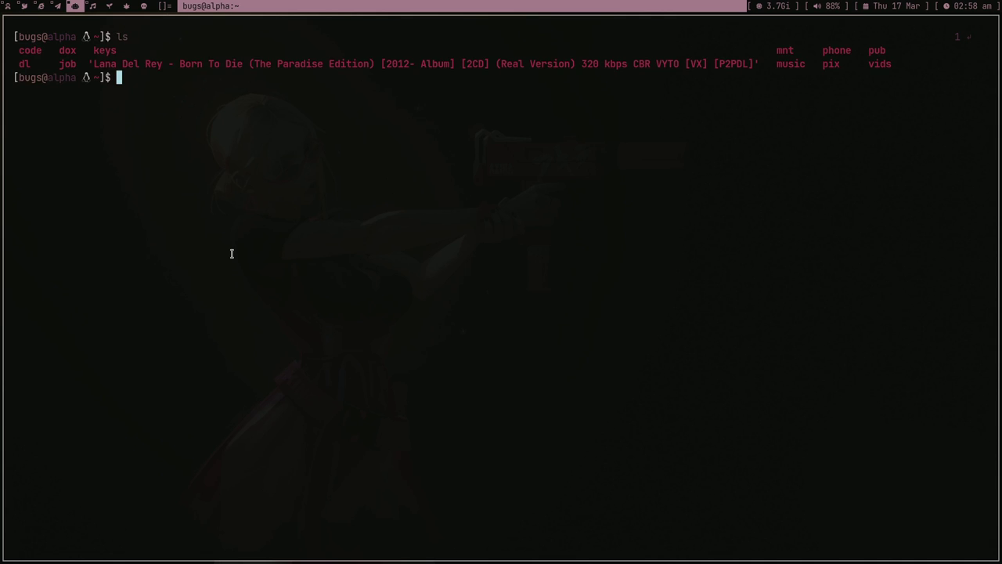
{"action": "left_click_drag", "start_coordinate": [94, 64], "coordinate": [728, 65]}
{"action": "left_click", "coordinate": [737, 141]}
{"action": "type", "text": "cd LA"}
{"action": "key", "text": "Tab"}
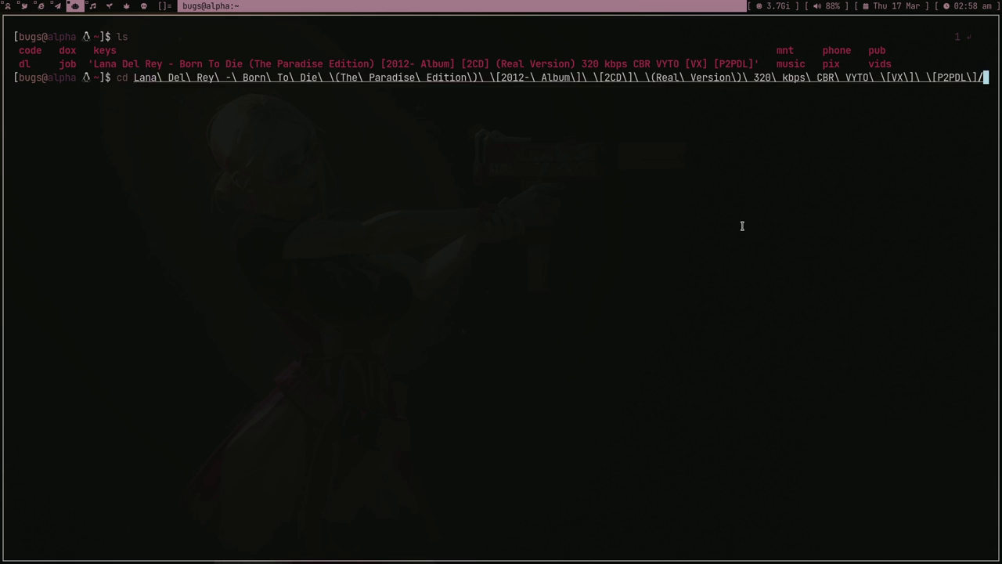
{"action": "key", "text": "super+Tab"}
Look over the 1337x torrent page in Firefox, then close its tab
{"action": "key", "text": "super+2"}
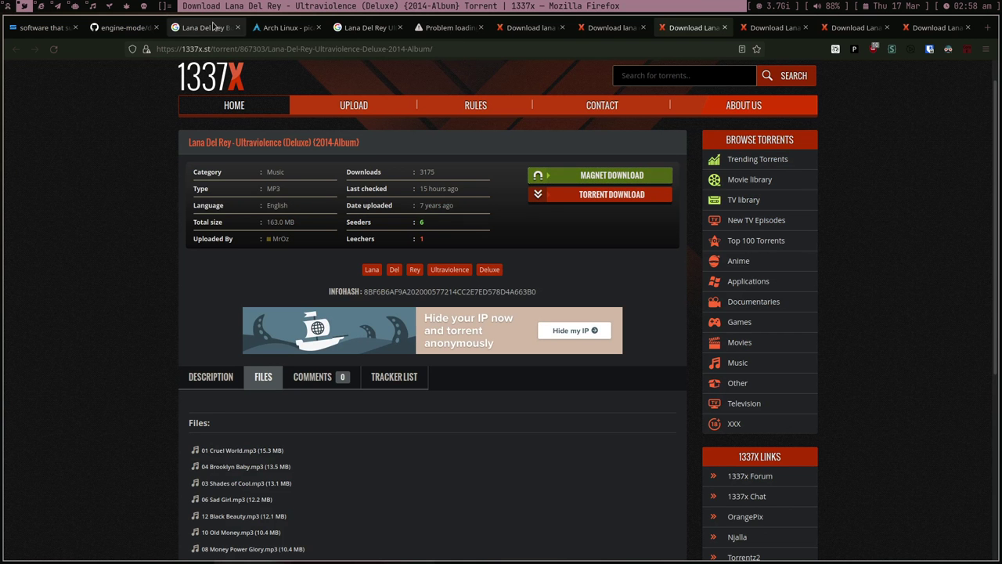
{"action": "scroll", "coordinate": [247, 423], "scroll_direction": "down", "scroll_amount": 2}
{"action": "scroll", "coordinate": [247, 424], "scroll_direction": "down", "scroll_amount": 4}
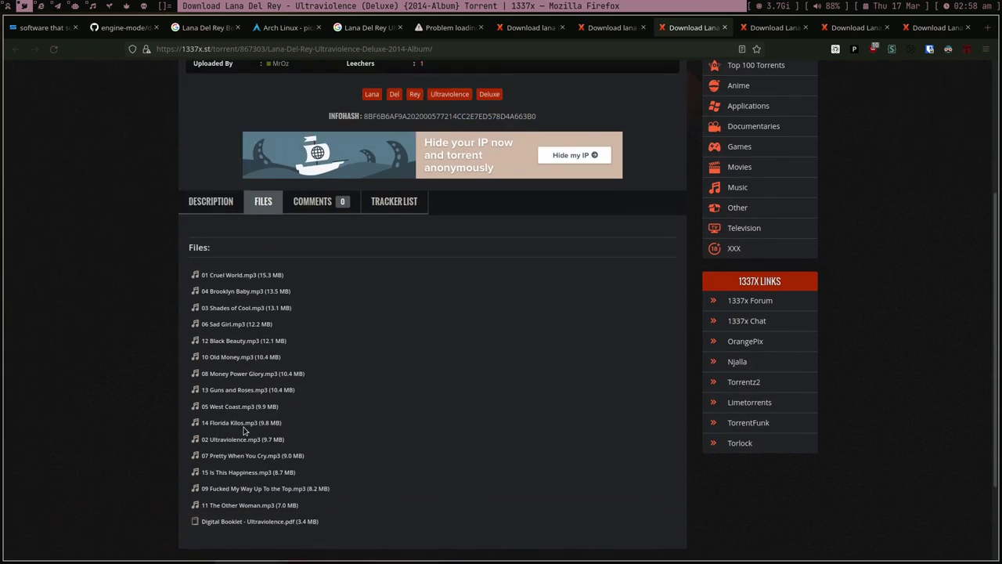
{"action": "scroll", "coordinate": [251, 435], "scroll_direction": "up", "scroll_amount": 6}
{"action": "middle_click", "coordinate": [690, 33]}
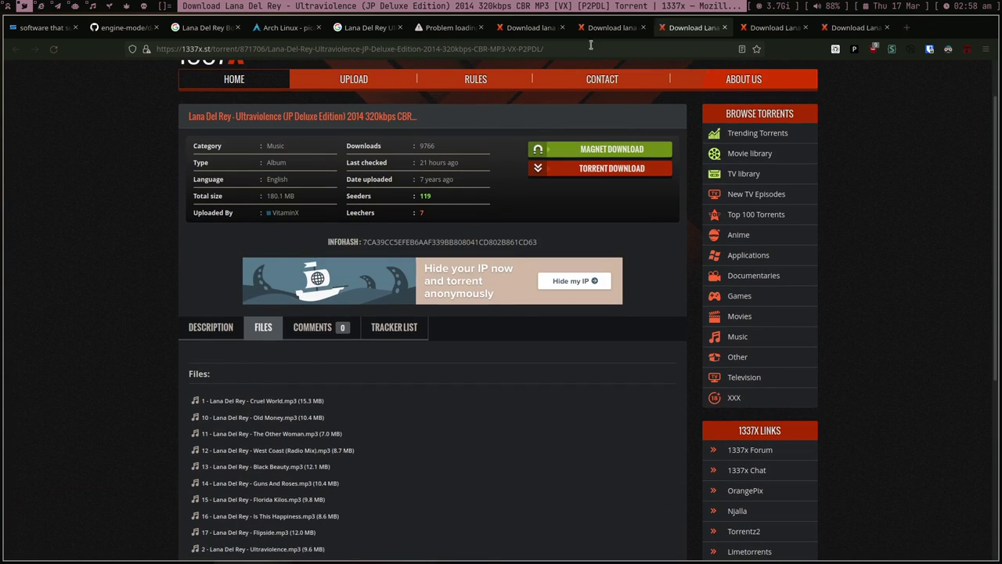
Return to the Lana Del Rey Ultraviolence search, then go through Picard to the terminal workspace
{"action": "left_click", "coordinate": [374, 33]}
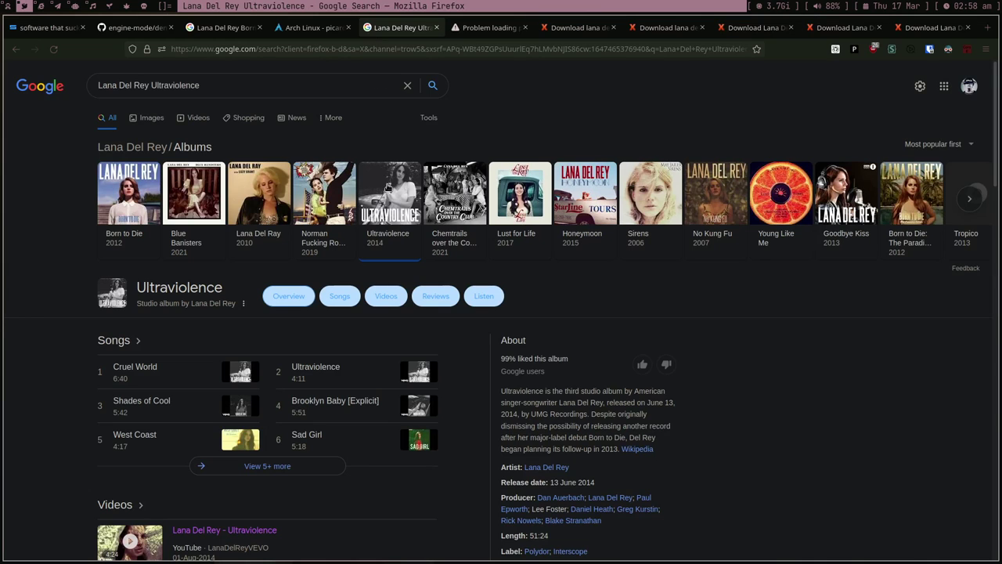
{"action": "left_click", "coordinate": [64, 7]}
{"action": "left_click", "coordinate": [76, 6]}
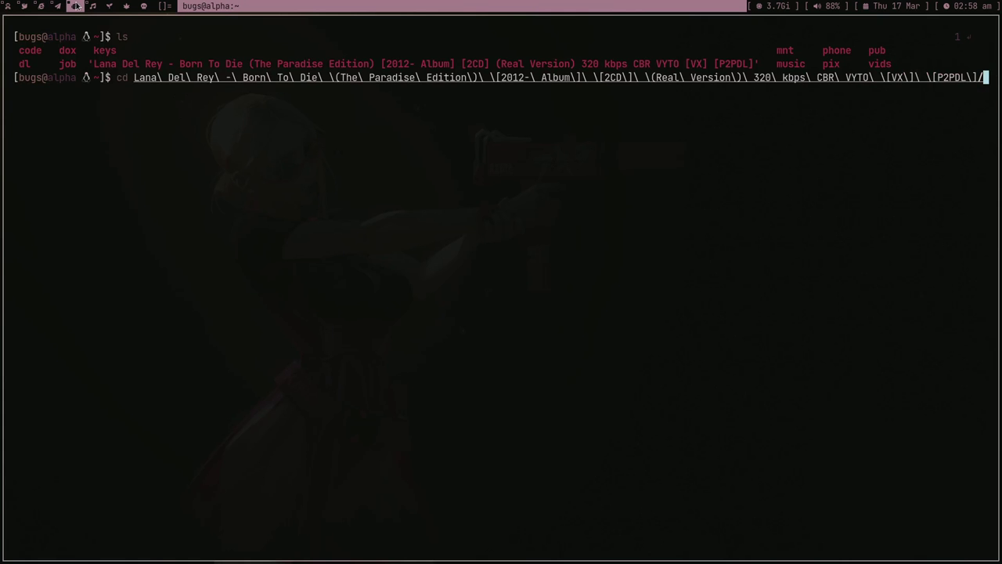
Erase the pending cd command and review Picard's Dollhouse EP tags: Atlantic, CA, ep, 5 tracks
{"action": "key", "text": "ctrl+a"}
{"action": "key", "text": "ctrl+k"}
{"action": "key", "text": "super+Left"}
{"action": "key", "text": "super+Left"}
{"action": "key", "text": "super+Left"}
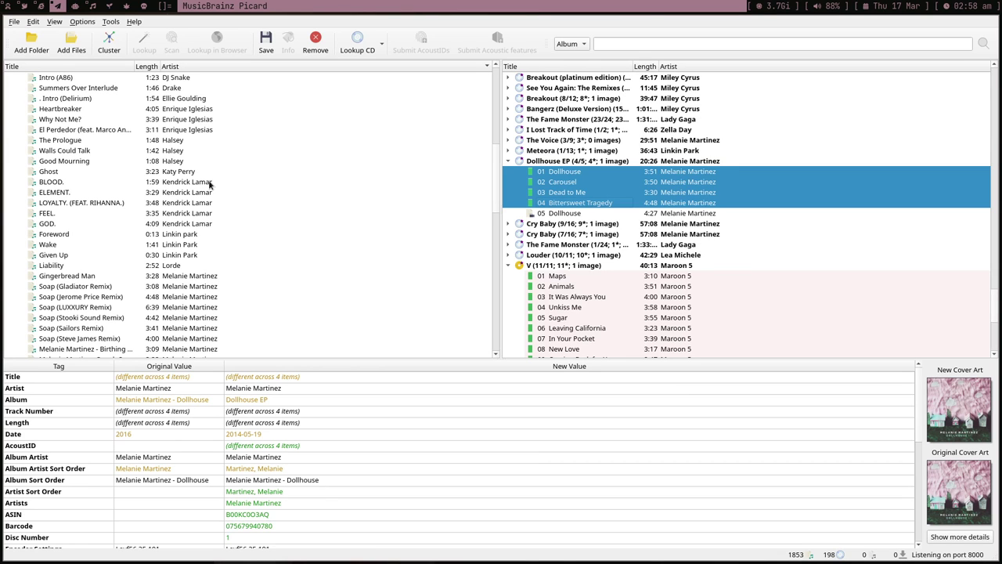
{"action": "scroll", "coordinate": [276, 467], "scroll_direction": "down", "scroll_amount": 6}
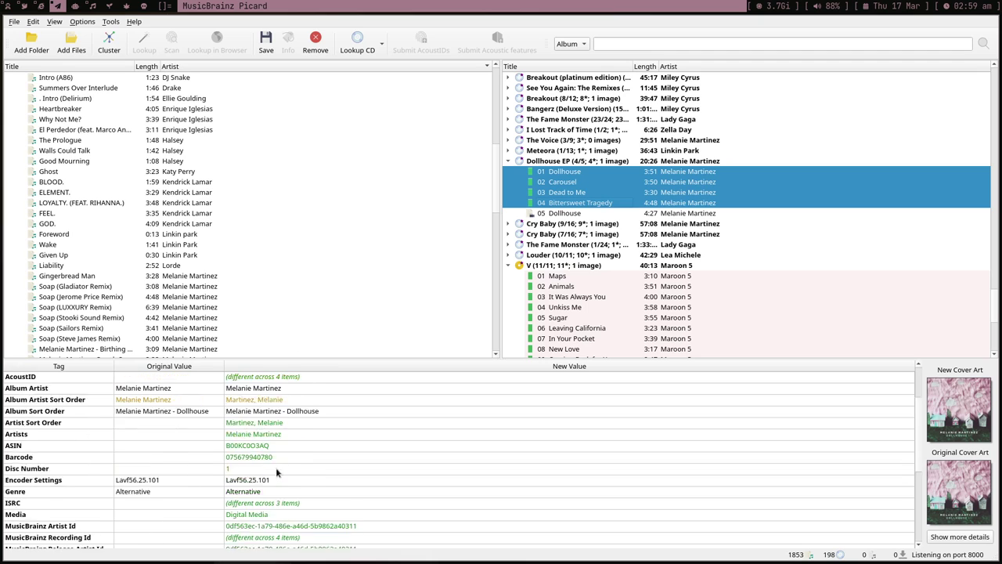
{"action": "scroll", "coordinate": [280, 483], "scroll_direction": "up", "scroll_amount": 2}
{"action": "scroll", "coordinate": [268, 444], "scroll_direction": "up", "scroll_amount": 1}
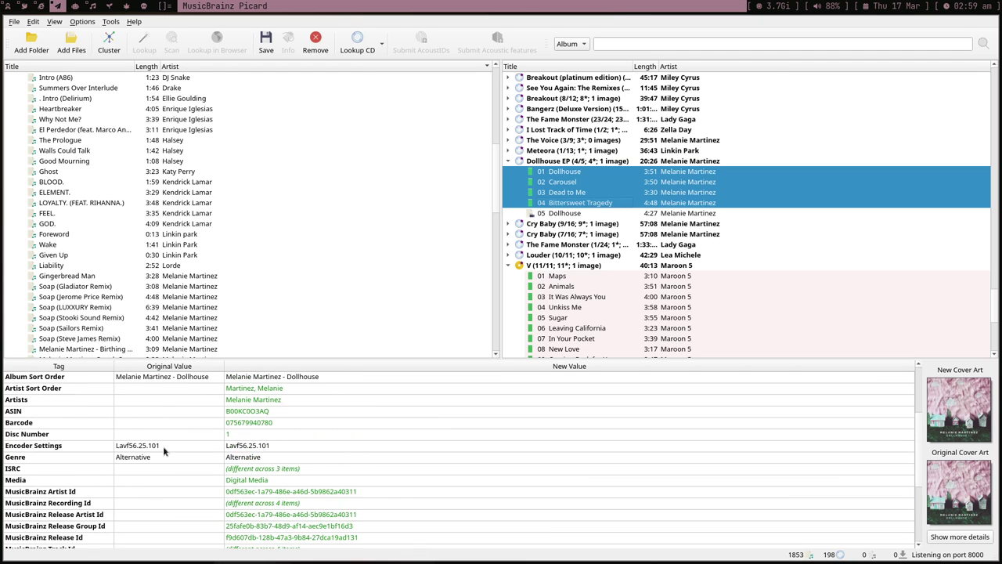
{"action": "scroll", "coordinate": [290, 464], "scroll_direction": "down", "scroll_amount": 4}
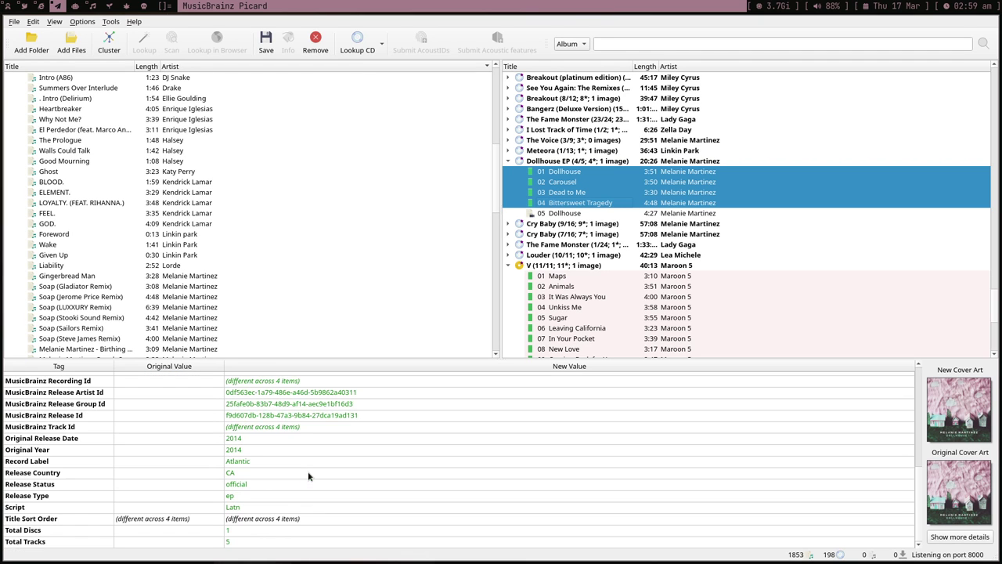
{"action": "scroll", "coordinate": [617, 268], "scroll_direction": "up", "scroll_amount": 4}
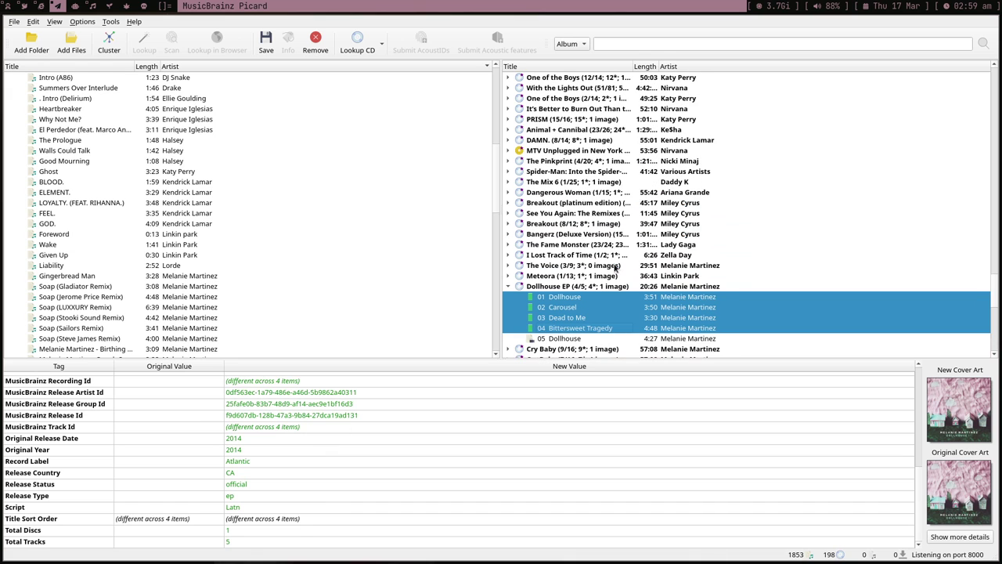
In a new terminal, run sudo pacman -S mpd and decline reinstalling it
{"action": "left_click", "coordinate": [76, 6]}
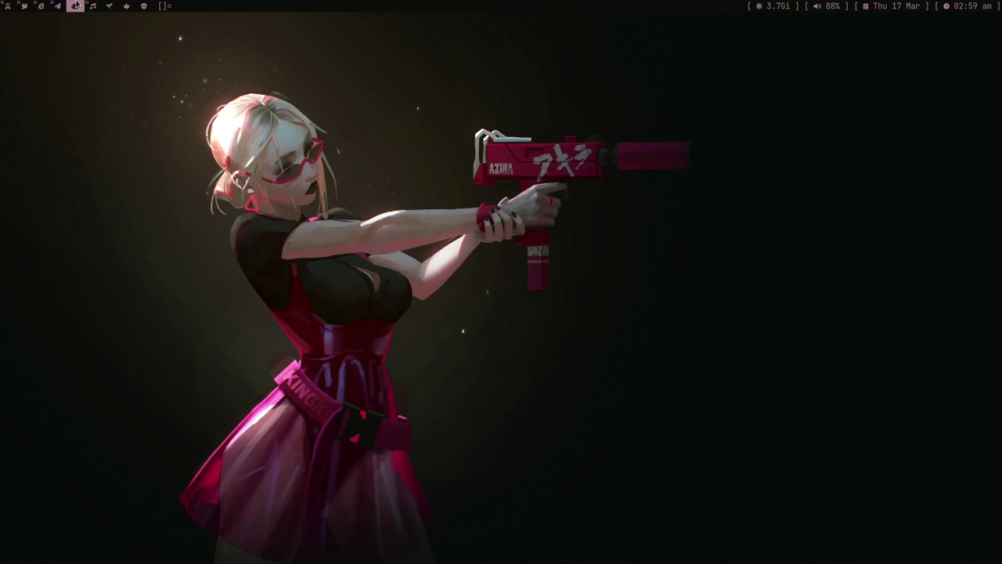
{"action": "key", "text": "super+Return"}
{"action": "key", "text": "ctrl+l"}
{"action": "type", "text": "sudo "}
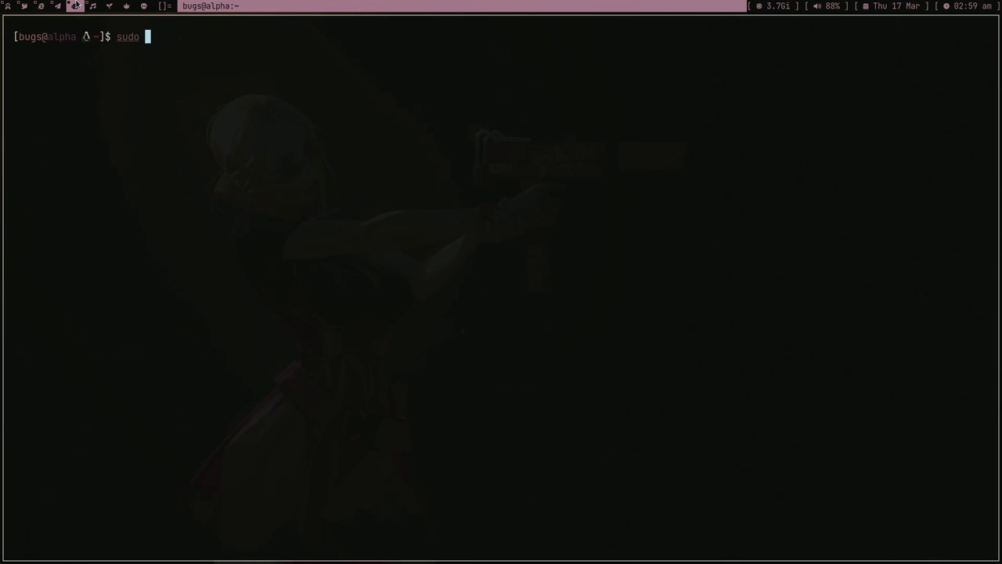
{"action": "type", "text": "pacman -S mpd"}
{"action": "key", "text": "Return"}
{"action": "type", "text": "n"}
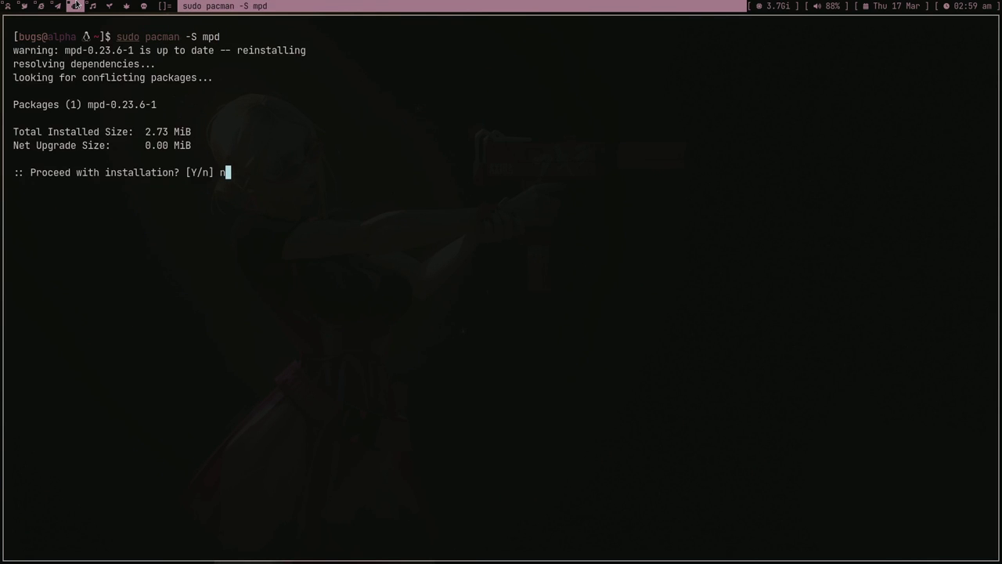
{"action": "key", "text": "Return"}
Change into ~/.config/mpd and enter vim mpd.conf
{"action": "type", "text": "cd .config/mp"}
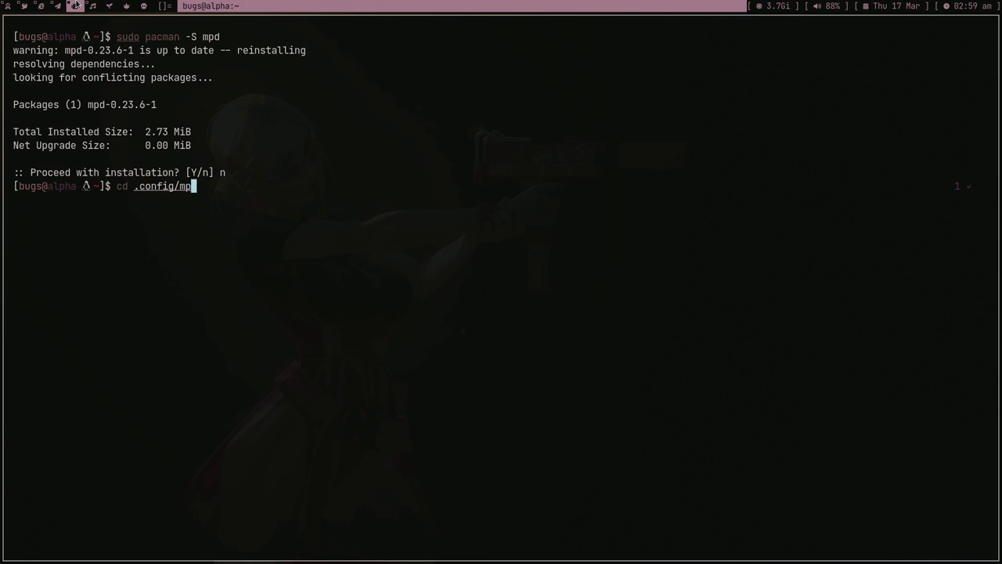
{"action": "key", "text": "Tab"}
{"action": "key", "text": "Return"}
{"action": "type", "text": "vim mpd"}
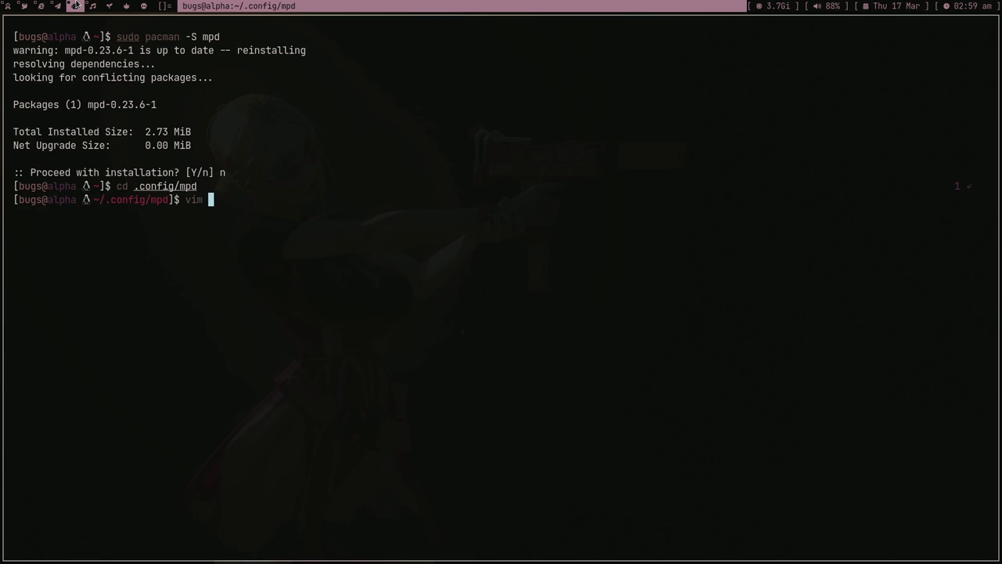
{"action": "key", "text": "Tab"}
Open mpd.conf in Vim and inspect bind_to_address and the pipewire audio_output block
{"action": "key", "text": "Return"}
{"action": "key", "text": "j"}
{"action": "key", "text": "j"}
{"action": "key", "text": "j"}
{"action": "key", "text": "j"}
{"action": "key", "text": "j"}
{"action": "key", "text": "j"}
{"action": "key", "text": "j"}
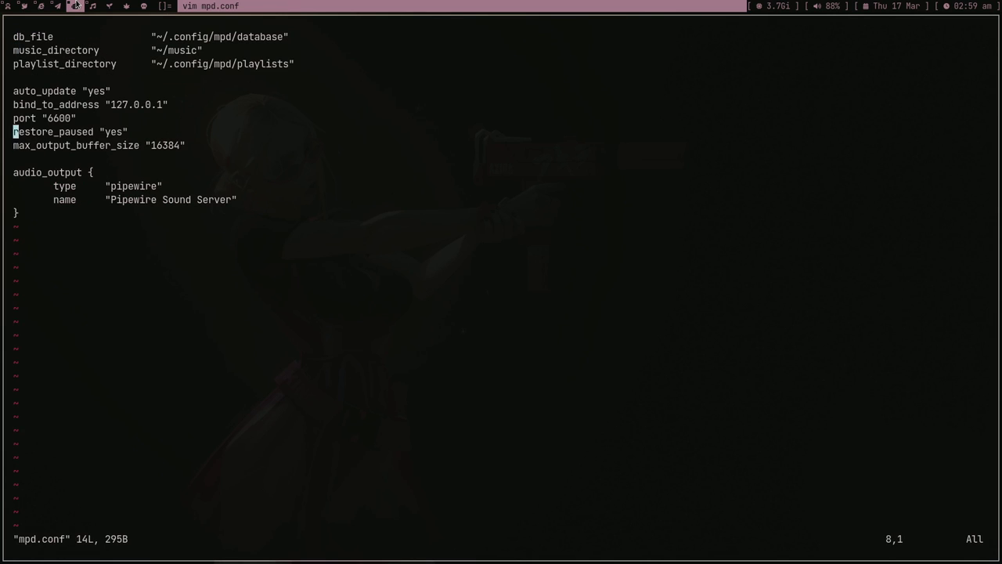
{"action": "key", "text": "k"}
{"action": "key", "text": "k"}
{"action": "key", "text": "k"}
{"action": "key", "text": "k"}
{"action": "left_click", "coordinate": [114, 104]}
{"action": "left_click", "coordinate": [44, 105]}
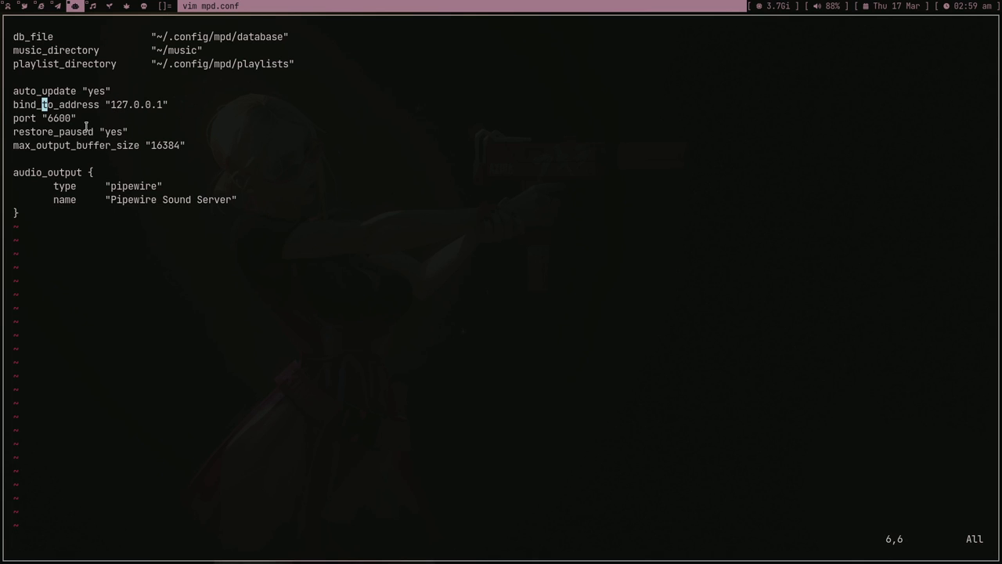
{"action": "left_click_drag", "start_coordinate": [30, 213], "coordinate": [16, 174]}
{"action": "key", "text": "Escape"}
{"action": "left_click", "coordinate": [118, 186]}
{"action": "left_click", "coordinate": [148, 186]}
Start an extra audio_out line, delete it again, and switch to Firefox
{"action": "type", "text": "jjoaudio"}
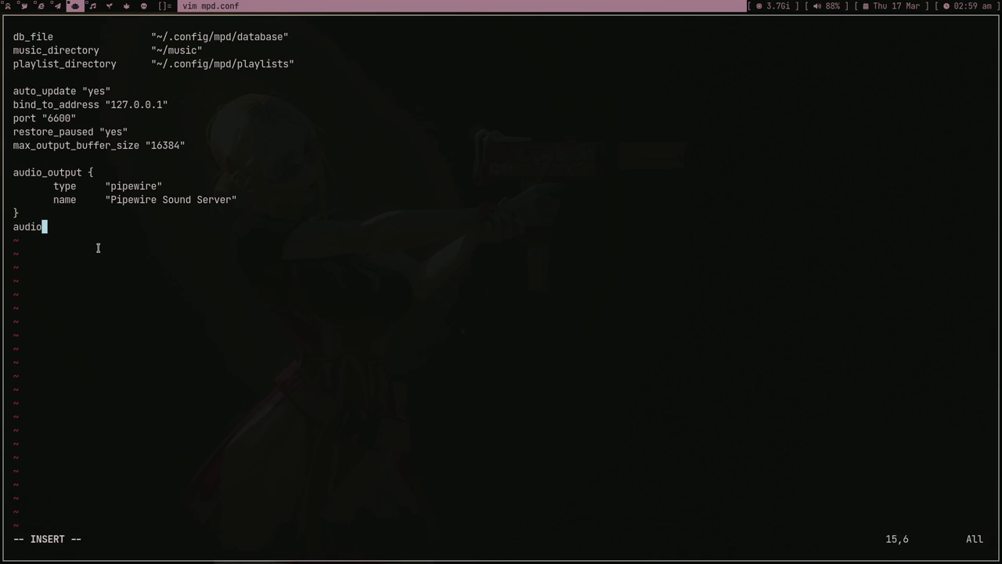
{"action": "type", "text": ")"}
{"action": "type", "text": "out"}
{"action": "key", "text": "Escape"}
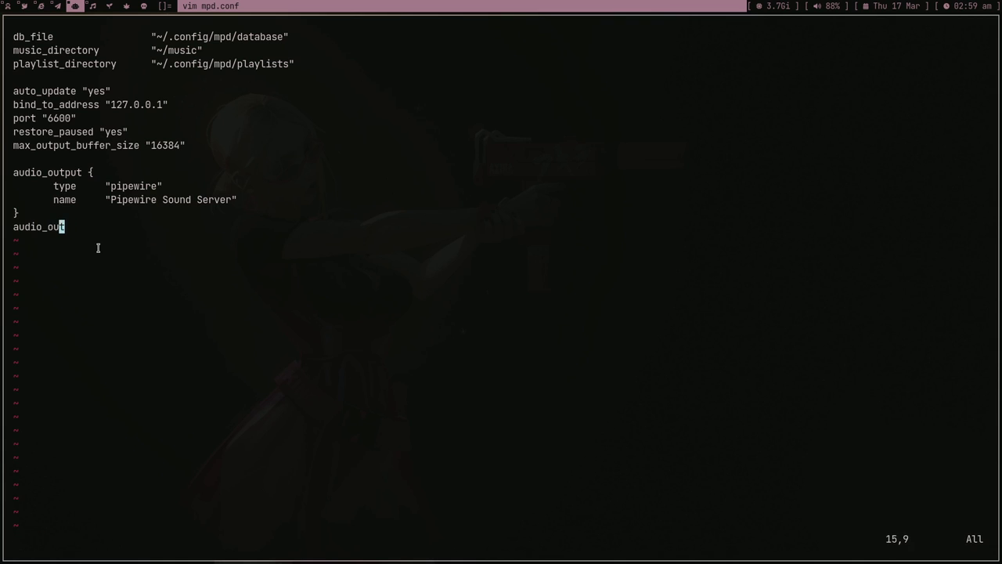
{"action": "key", "text": "d"}
{"action": "key", "text": "d"}
{"action": "key", "text": "k"}
{"action": "key", "text": "super+j"}
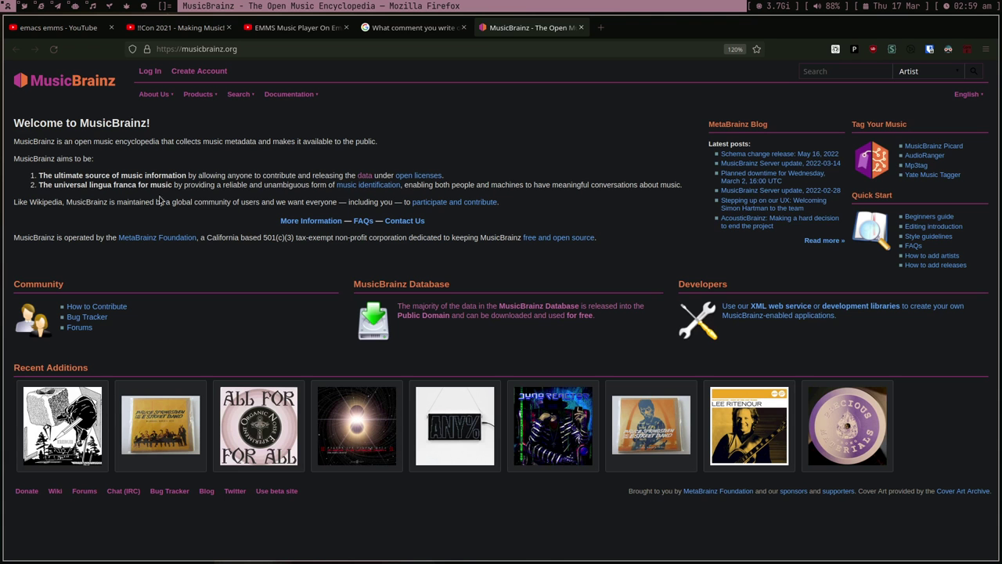
Search Google for 'mpd arch linux wiki'
{"action": "left_click", "coordinate": [380, 28]}
{"action": "key", "text": "ctrl+a"}
{"action": "type", "text": "mpd arch w"}
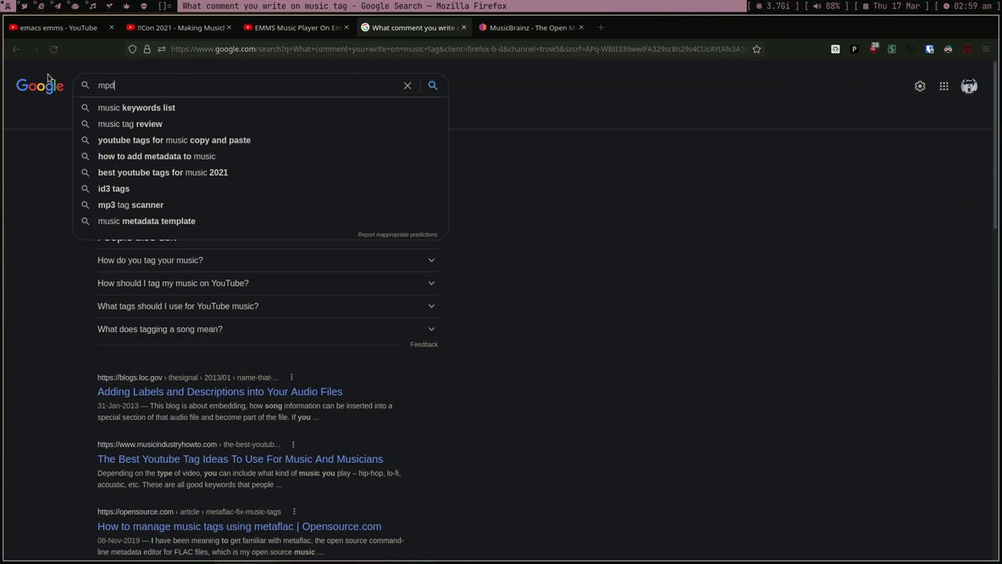
{"action": "key", "text": "BackSpace"}
{"action": "type", "text": "linxu wi"}
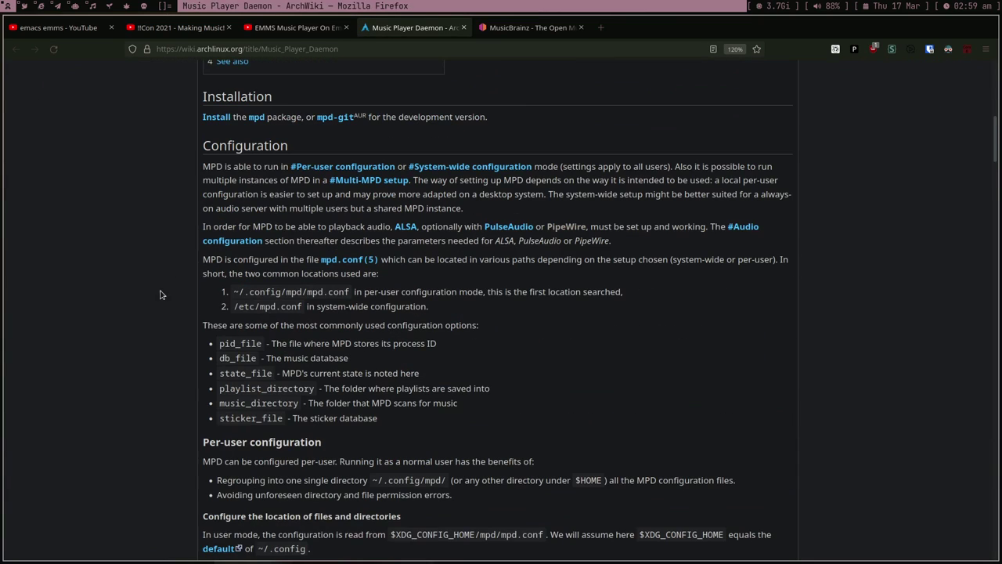
{"action": "scroll", "coordinate": [338, 284], "scroll_direction": "down", "scroll_amount": 5}
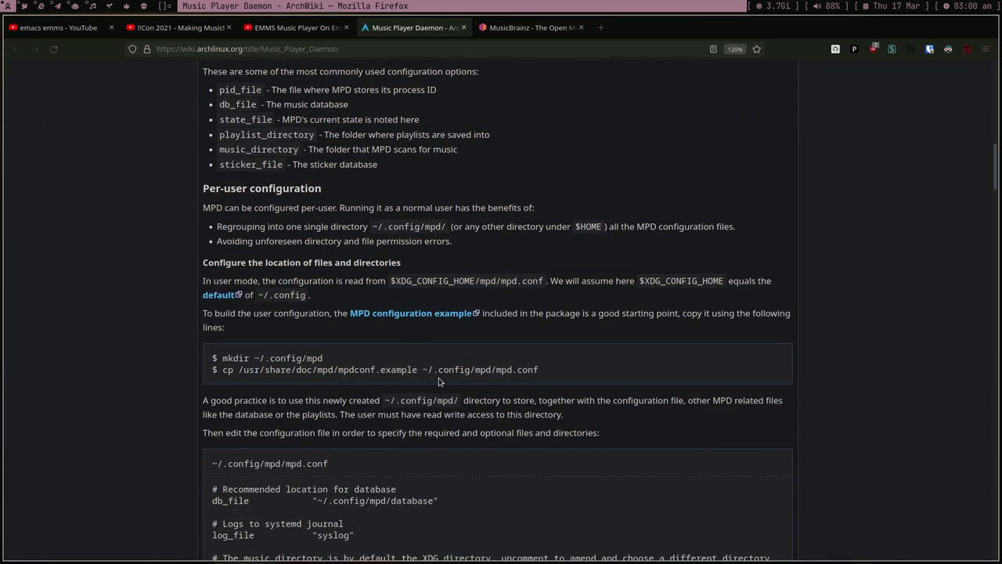
Read the ArchWiki per-user configuration cp command, selecting mpdconf.example and /mpd.conf
{"action": "left_click_drag", "start_coordinate": [226, 368], "coordinate": [397, 369]}
{"action": "left_click", "coordinate": [363, 373]}
{"action": "left_click", "coordinate": [406, 370]}
{"action": "left_click_drag", "start_coordinate": [338, 369], "coordinate": [420, 367]}
{"action": "left_click", "coordinate": [421, 367]}
{"action": "left_click_drag", "start_coordinate": [485, 370], "coordinate": [556, 370]}
{"action": "left_click", "coordinate": [548, 372]}
Copy the /usr/share/doc/mpd/mpdconf.example path and open a terminal beside mpd.conf
{"action": "scroll", "coordinate": [445, 365], "scroll_direction": "down", "scroll_amount": 2}
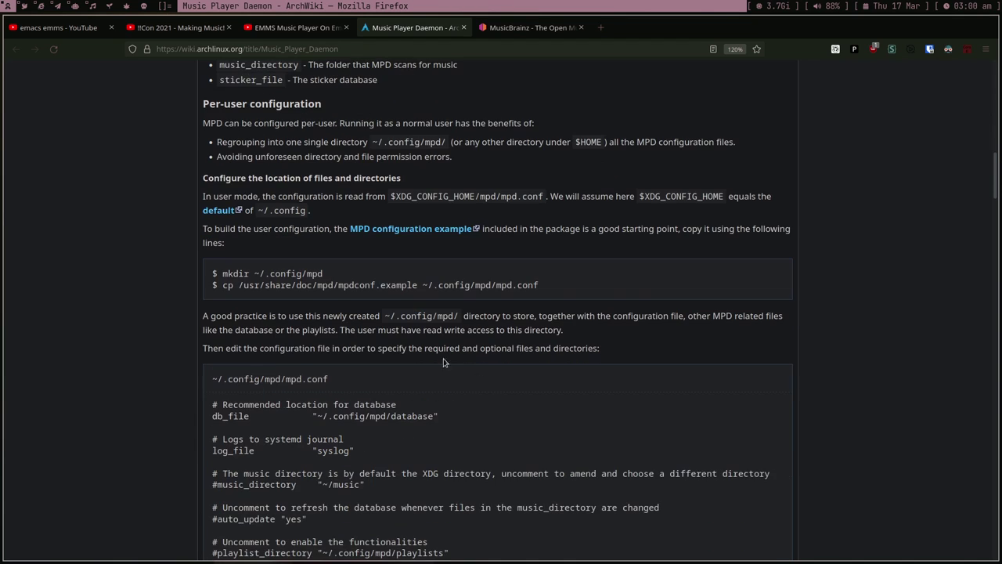
{"action": "left_click_drag", "start_coordinate": [343, 291], "coordinate": [382, 295]}
{"action": "scroll", "coordinate": [288, 366], "scroll_direction": "down", "scroll_amount": 5}
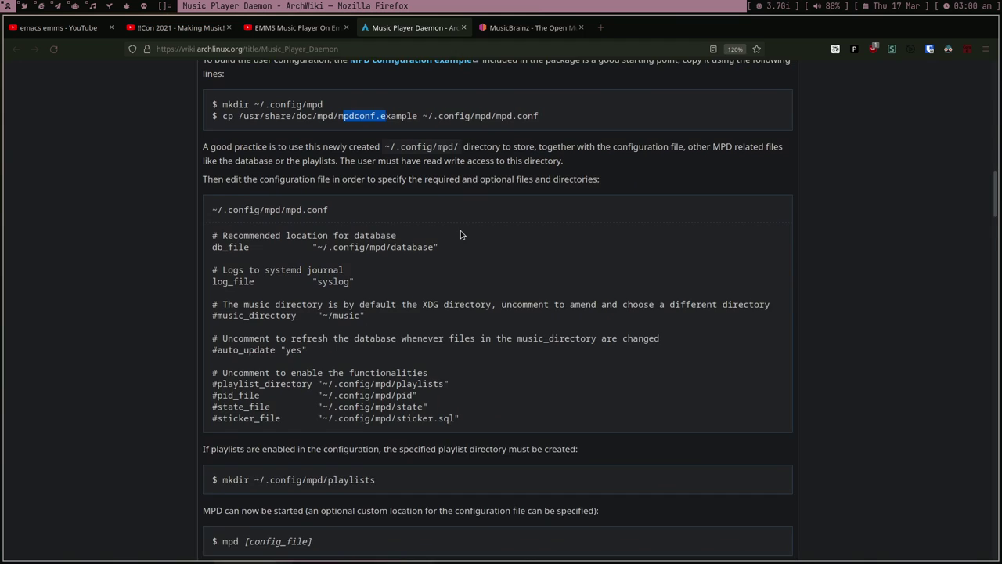
{"action": "scroll", "coordinate": [461, 235], "scroll_direction": "up", "scroll_amount": 2}
{"action": "mouse_move", "coordinate": [238, 200]}
{"action": "left_mouse_down"}
{"action": "mouse_move", "coordinate": [414, 201]}
{"action": "mouse_move", "coordinate": [242, 201]}
{"action": "left_mouse_up"}
{"action": "left_click", "coordinate": [413, 201]}
{"action": "right_click", "coordinate": [242, 202]}
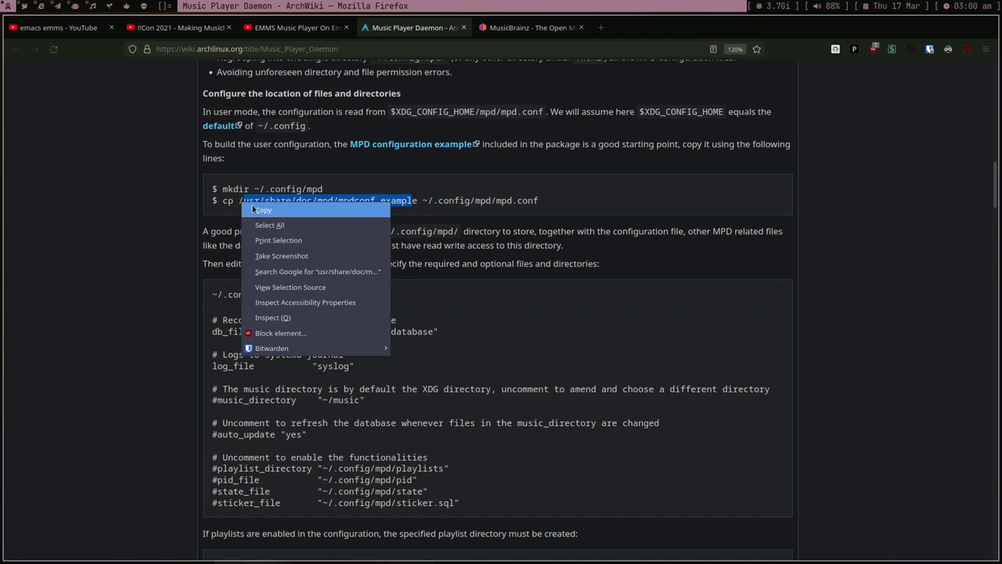
{"action": "left_click", "coordinate": [252, 210]}
{"action": "key", "text": "super+5"}
{"action": "key", "text": "super+Return"}
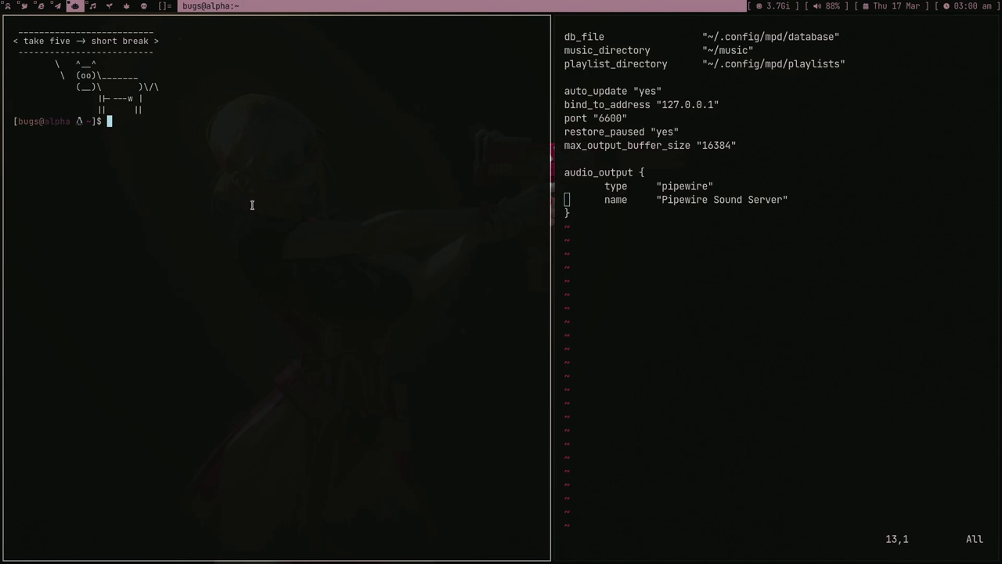
Open the pasted mpdconf.example path in vim, retrying after an empty new file
{"action": "type", "text": "vim /"}
{"action": "key", "text": "ctrl+shift+v"}
{"action": "key", "text": "Return"}
{"action": "type", "text": ":q"}
{"action": "key", "text": "Return"}
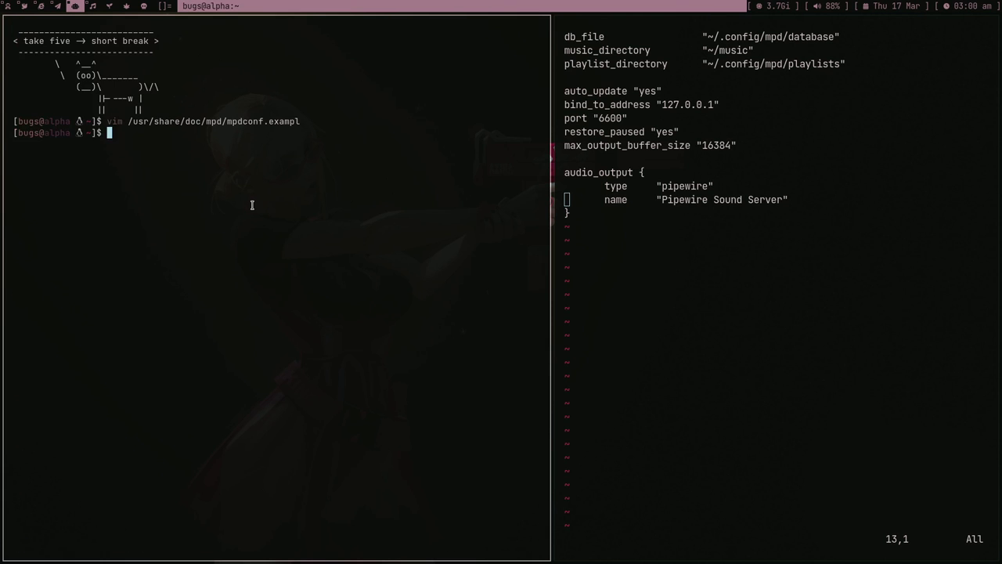
{"action": "key", "text": "Up"}
{"action": "type", "text": "e"}
{"action": "key", "text": "Return"}
Browse the input and audio_output examples in mpdconf.example
{"action": "key", "text": "j"}
{"action": "key", "text": "j"}
{"action": "key", "text": "j"}
{"action": "key", "text": "j"}
{"action": "key", "text": "j"}
{"action": "key", "text": "j"}
{"action": "key", "text": "j"}
{"action": "key", "text": "j"}
{"action": "key", "text": "j"}
{"action": "key", "text": "j"}
{"action": "key", "text": "j"}
{"action": "key", "text": "j"}
{"action": "key", "text": "j"}
{"action": "key", "text": "j"}
{"action": "key", "text": "j"}
{"action": "key", "text": "j"}
{"action": "key", "text": "j"}
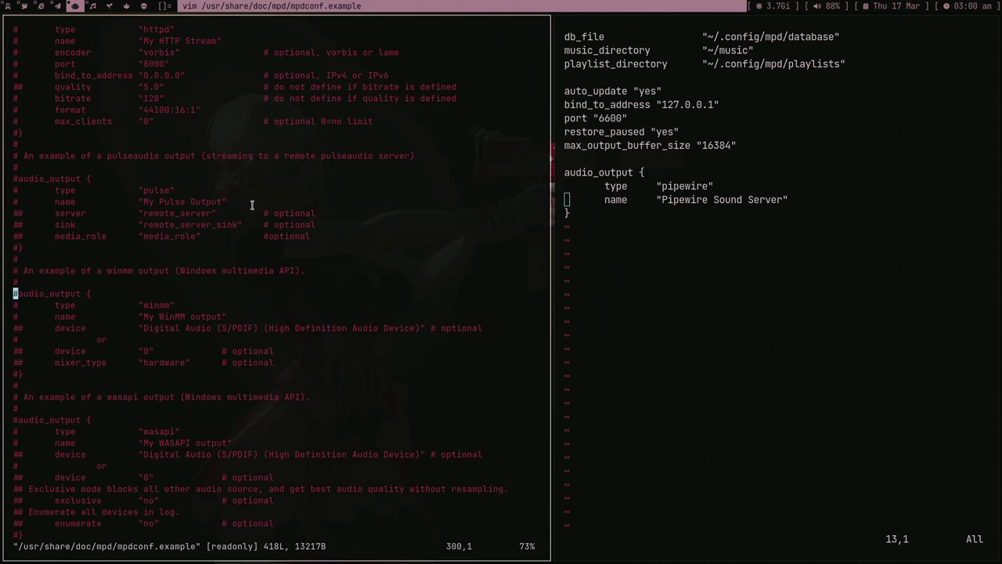
{"action": "key", "text": "j"}
{"action": "key", "text": "j"}
{"action": "key", "text": "j"}
{"action": "key", "text": "j"}
{"action": "key", "text": "j"}
{"action": "key", "text": "j"}
{"action": "key", "text": "j"}
{"action": "key", "text": "j"}
{"action": "key", "text": "j"}
{"action": "key", "text": "j"}
{"action": "key", "text": "j"}
{"action": "key", "text": "j"}
{"action": "key", "text": "j"}
{"action": "key", "text": "j"}
{"action": "key", "text": "j"}
{"action": "key", "text": "j"}
{"action": "key", "text": "j"}
{"action": "key", "text": "j"}
{"action": "key", "text": "j"}
{"action": "key", "text": "j"}
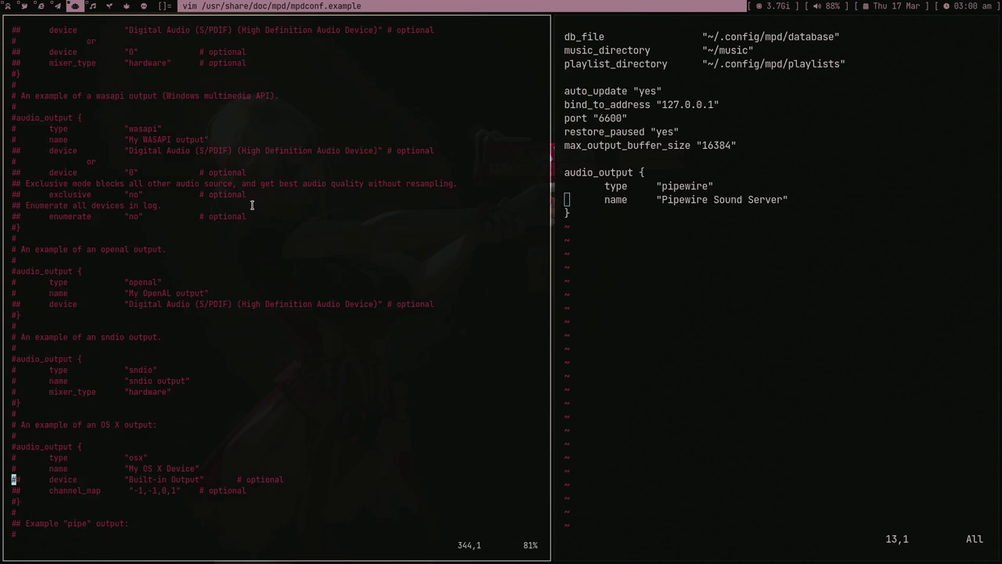
{"action": "key", "text": "j"}
{"action": "key", "text": "j"}
{"action": "key", "text": "j"}
{"action": "key", "text": "j"}
{"action": "key", "text": "j"}
{"action": "key", "text": "j"}
{"action": "key", "text": "k"}
{"action": "key", "text": "k"}
{"action": "key", "text": "k"}
{"action": "key", "text": "k"}
{"action": "key", "text": "k"}
{"action": "key", "text": "k"}
{"action": "key", "text": "k"}
{"action": "key", "text": "k"}
{"action": "key", "text": "k"}
{"action": "key", "text": "k"}
{"action": "key", "text": "k"}
{"action": "key", "text": "k"}
{"action": "key", "text": "k"}
{"action": "key", "text": "k"}
{"action": "key", "text": "k"}
{"action": "key", "text": "k"}
{"action": "key", "text": "k"}
{"action": "key", "text": "k"}
{"action": "key", "text": "k"}
{"action": "key", "text": "k"}
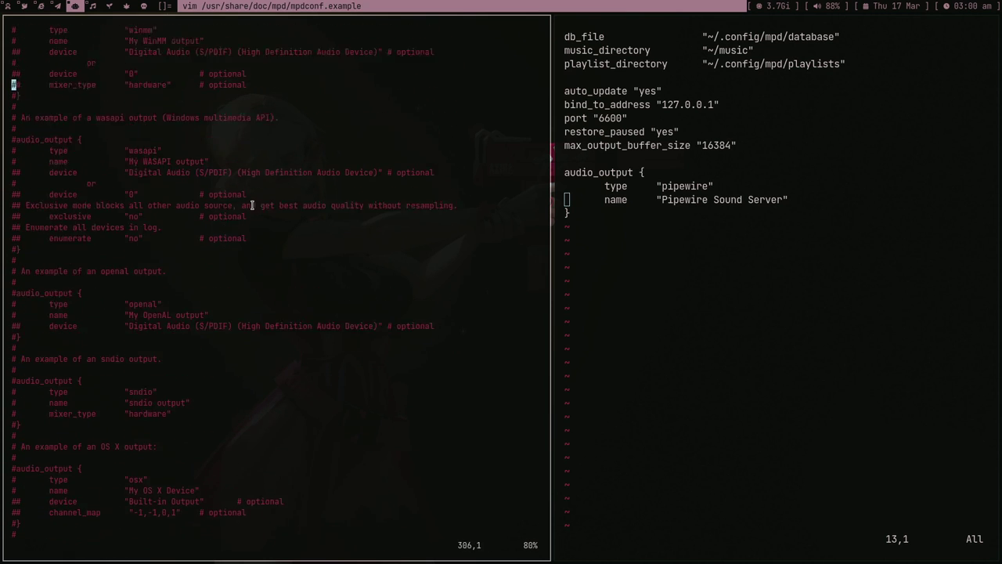
{"action": "key", "text": "k"}
{"action": "key", "text": "k"}
{"action": "key", "text": "k"}
{"action": "key", "text": "k"}
{"action": "key", "text": "k"}
{"action": "key", "text": "k"}
{"action": "key", "text": "k"}
{"action": "key", "text": "k"}
{"action": "key", "text": "k"}
{"action": "key", "text": "k"}
{"action": "key", "text": "k"}
{"action": "key", "text": "k"}
{"action": "key", "text": "k"}
{"action": "key", "text": "k"}
{"action": "key", "text": "k"}
{"action": "key", "text": "k"}
{"action": "key", "text": "k"}
{"action": "key", "text": "k"}
{"action": "key", "text": "k"}
{"action": "key", "text": "k"}
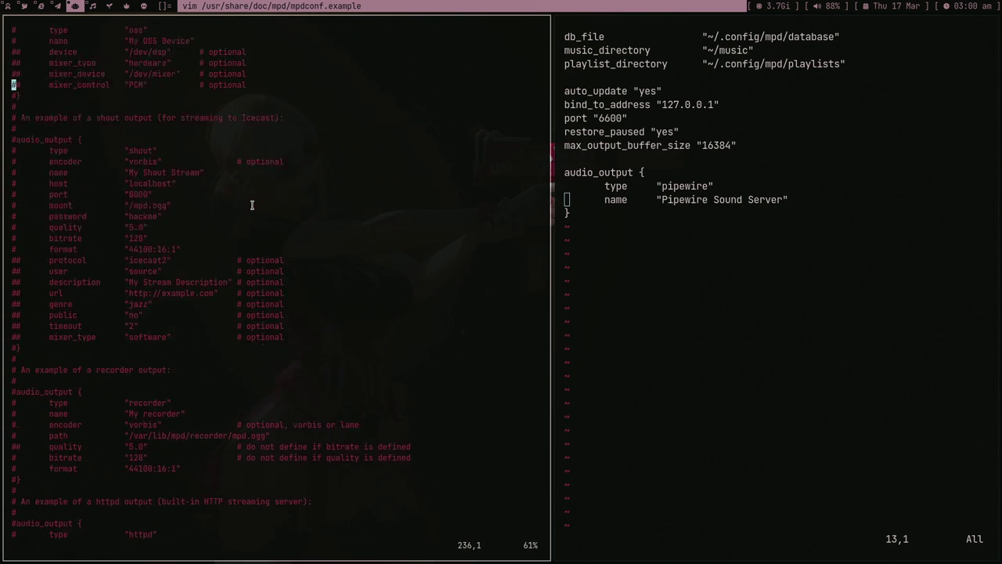
{"action": "key", "text": "k"}
{"action": "key", "text": "k"}
{"action": "key", "text": "k"}
{"action": "key", "text": "k"}
{"action": "key", "text": "k"}
{"action": "key", "text": "k"}
{"action": "key", "text": "k"}
{"action": "key", "text": "k"}
{"action": "key", "text": "k"}
{"action": "key", "text": "k"}
{"action": "key", "text": "k"}
{"action": "key", "text": "k"}
{"action": "key", "text": "k"}
{"action": "key", "text": "k"}
{"action": "key", "text": "k"}
{"action": "key", "text": "k"}
{"action": "key", "text": "k"}
{"action": "key", "text": "k"}
{"action": "key", "text": "k"}
{"action": "key", "text": "k"}
{"action": "key", "text": "j"}
{"action": "key", "text": "j"}
{"action": "key", "text": "j"}
{"action": "key", "text": "j"}
{"action": "key", "text": "j"}
{"action": "key", "text": "j"}
{"action": "key", "text": "j"}
{"action": "key", "text": "j"}
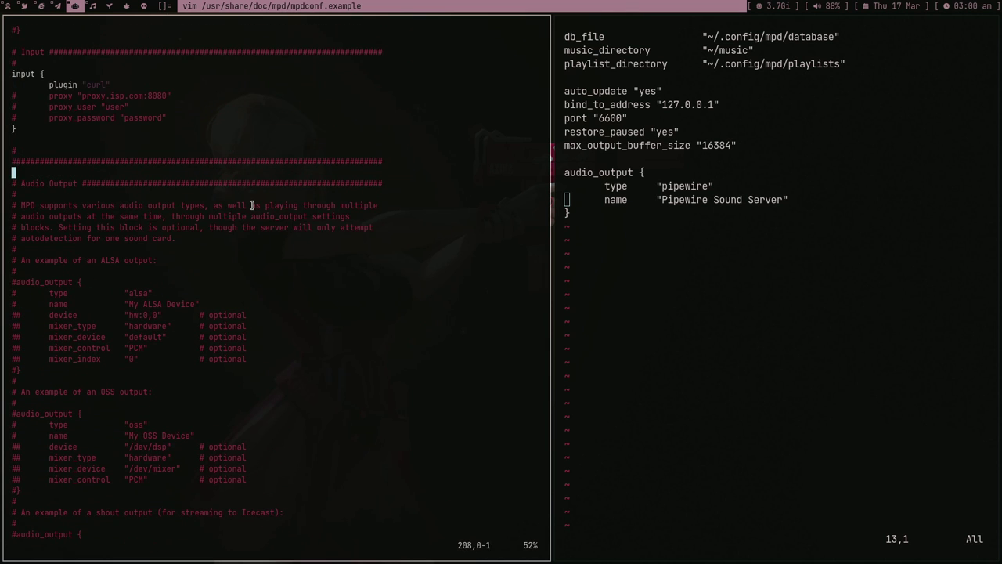
Quit mpdconf.example and close the extra terminal pane
{"action": "type", "text": ":q"}
{"action": "key", "text": "Return"}
{"action": "key", "text": "ctrl+d"}
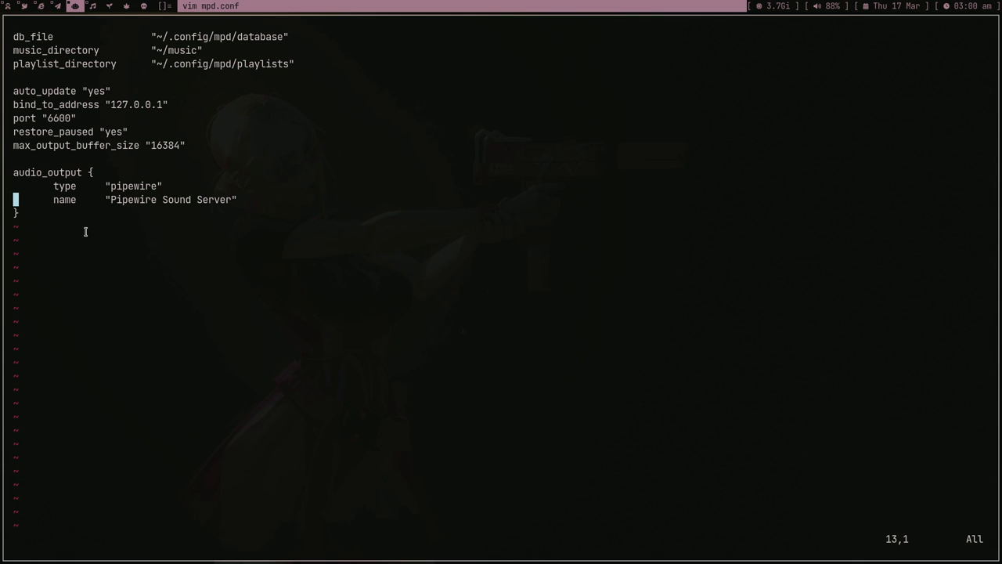
Yank /music from the music_directory line and quit mpd.conf with :q!
{"action": "left_click", "coordinate": [115, 186]}
{"action": "left_click", "coordinate": [15, 51]}
{"action": "left_click", "coordinate": [91, 50]}
{"action": "left_click_drag", "start_coordinate": [197, 50], "coordinate": [165, 50]}
{"action": "type", "text": "y:q!"}
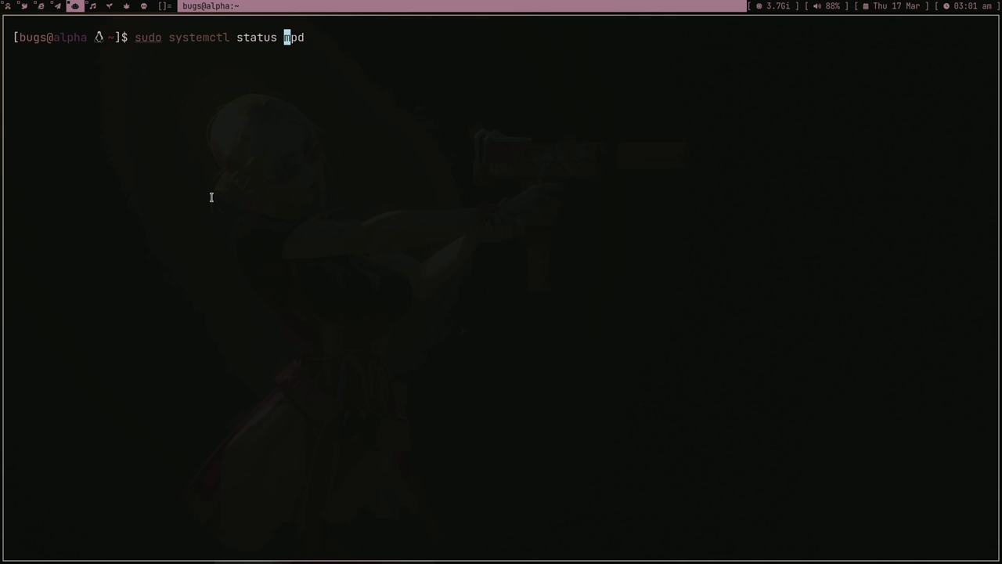
Change the systemctl command to start, then open .zprofile in vim and select '&& mpd'
{"action": "key", "text": "ctrl+w"}
{"action": "type", "text": "start"}
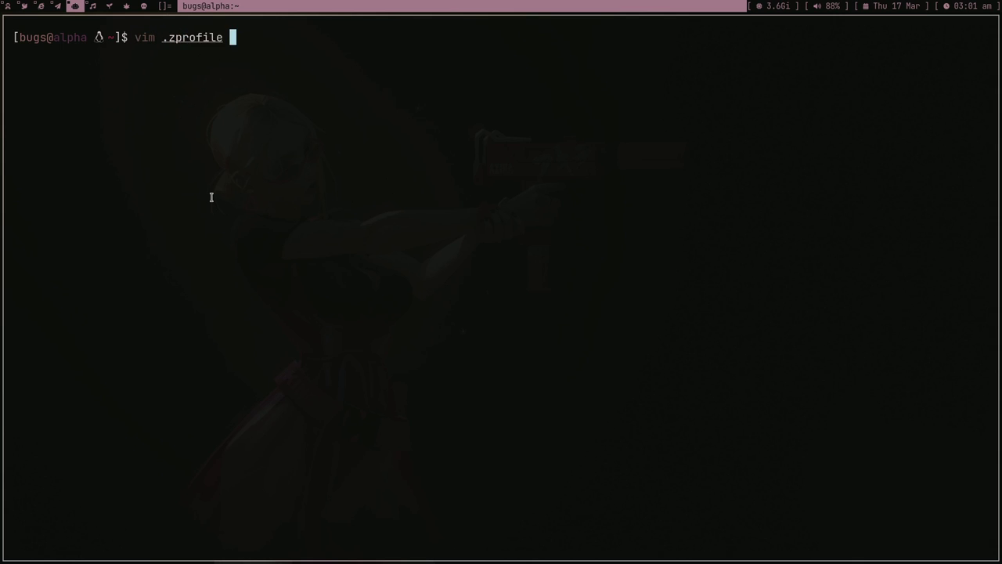
{"action": "key", "text": "Return"}
{"action": "key", "text": "j"}
{"action": "key", "text": "j"}
{"action": "key", "text": "j"}
{"action": "key", "text": "j"}
{"action": "key", "text": "j"}
{"action": "key", "text": "j"}
{"action": "key", "text": "j"}
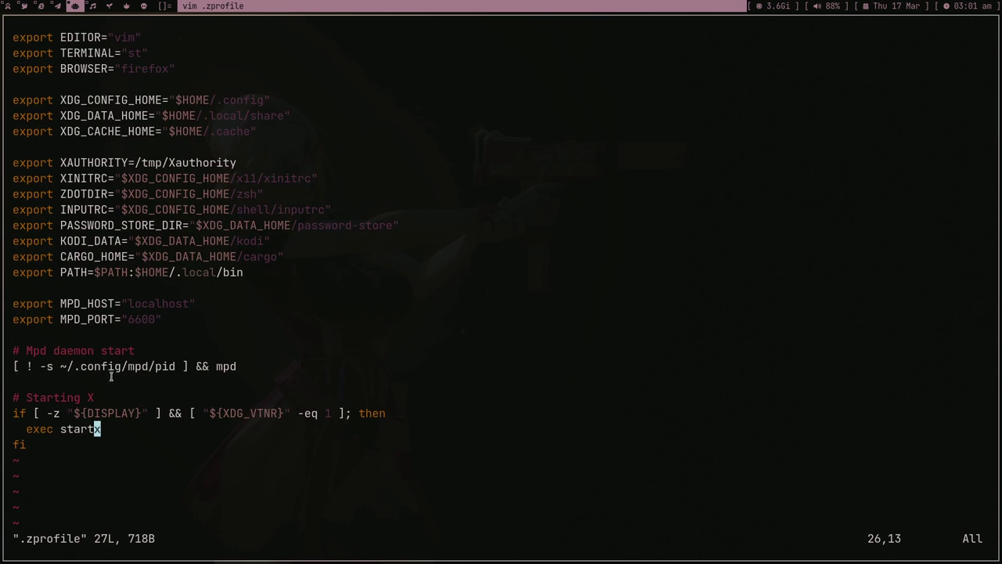
{"action": "left_click_drag", "start_coordinate": [237, 365], "coordinate": [199, 367]}
Compare it with ArchWiki's 'Autostart on tty login' block in Firefox
{"action": "key", "text": "super+2"}
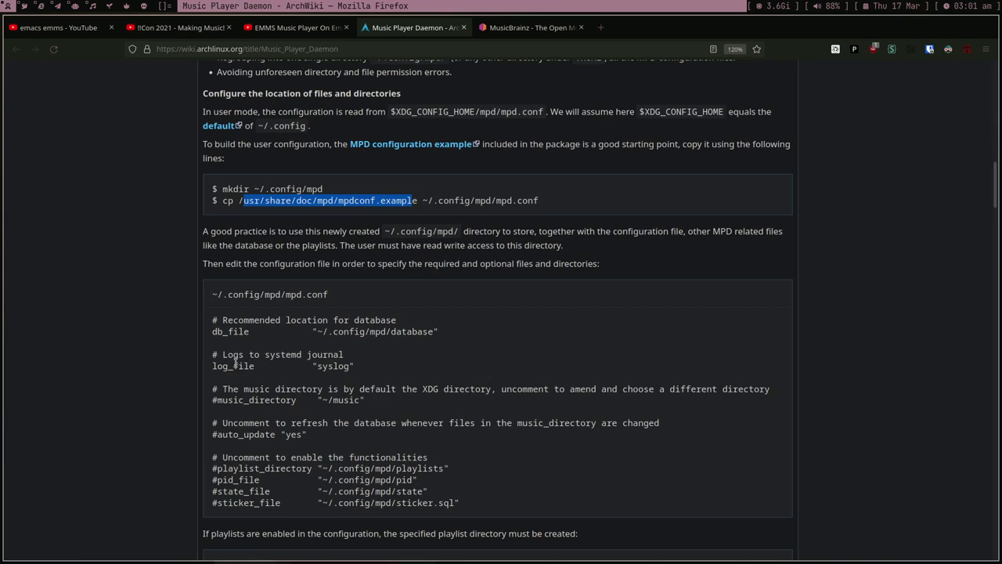
{"action": "scroll", "coordinate": [318, 344], "scroll_direction": "up", "scroll_amount": 5}
{"action": "scroll", "coordinate": [318, 345], "scroll_direction": "down", "scroll_amount": 10}
{"action": "scroll", "coordinate": [318, 344], "scroll_direction": "down", "scroll_amount": 15}
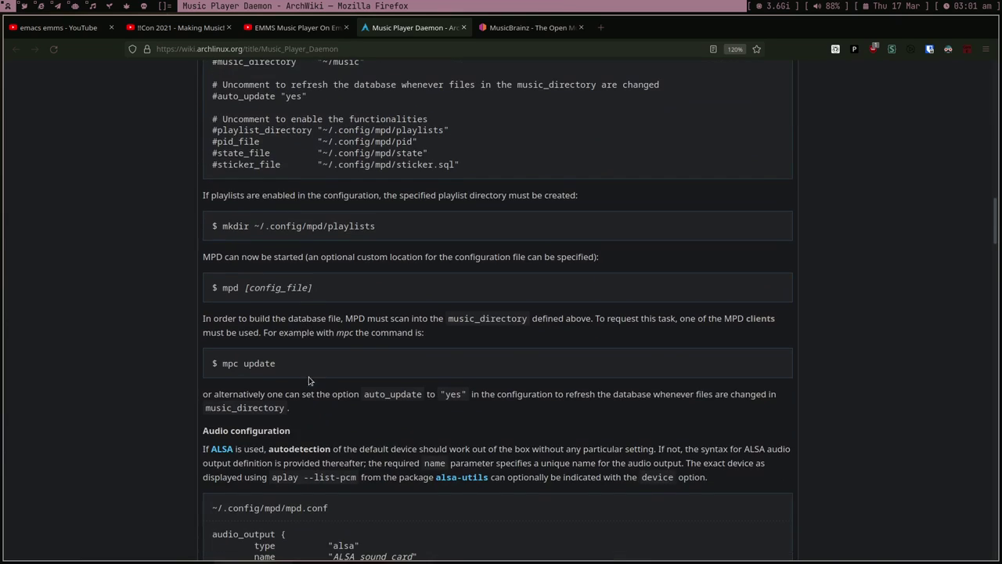
{"action": "scroll", "coordinate": [298, 384], "scroll_direction": "down", "scroll_amount": 3}
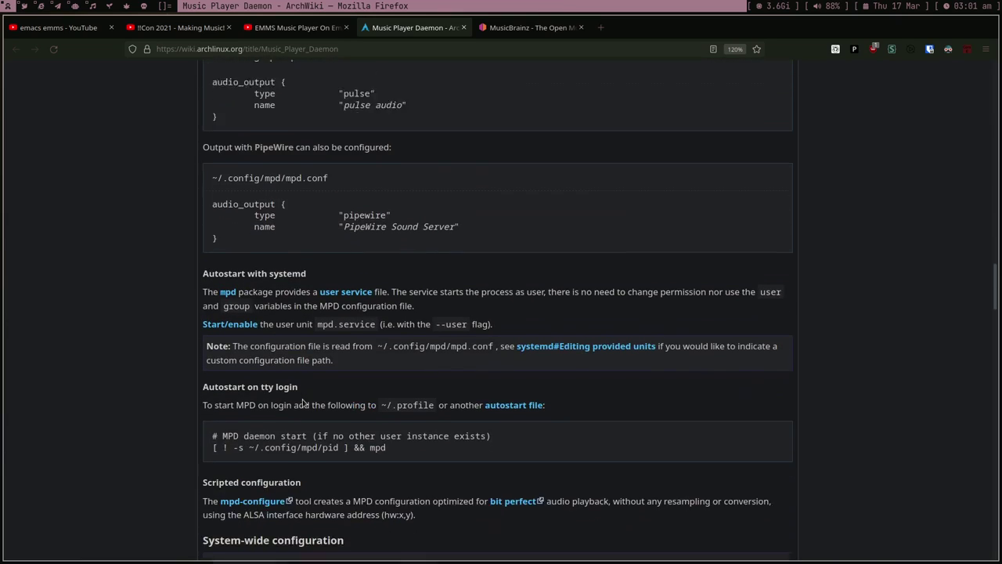
{"action": "left_click_drag", "start_coordinate": [388, 376], "coordinate": [143, 360]}
{"action": "left_click", "coordinate": [143, 359]}
Paste '&& mpd' into .zprofile, then confirm mpc is already installed without reinstalling
{"action": "key", "text": "super+1"}
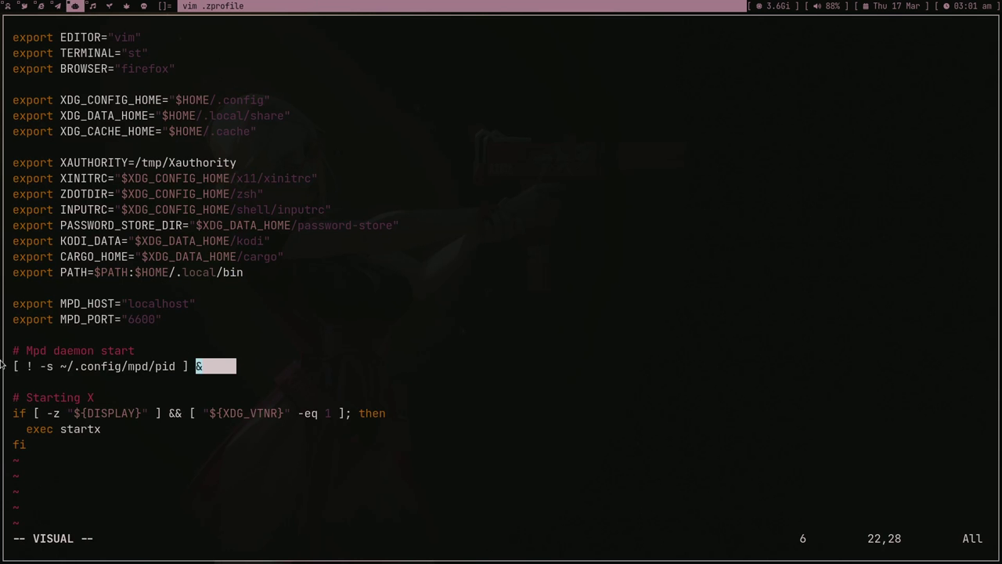
{"action": "key", "text": "p"}
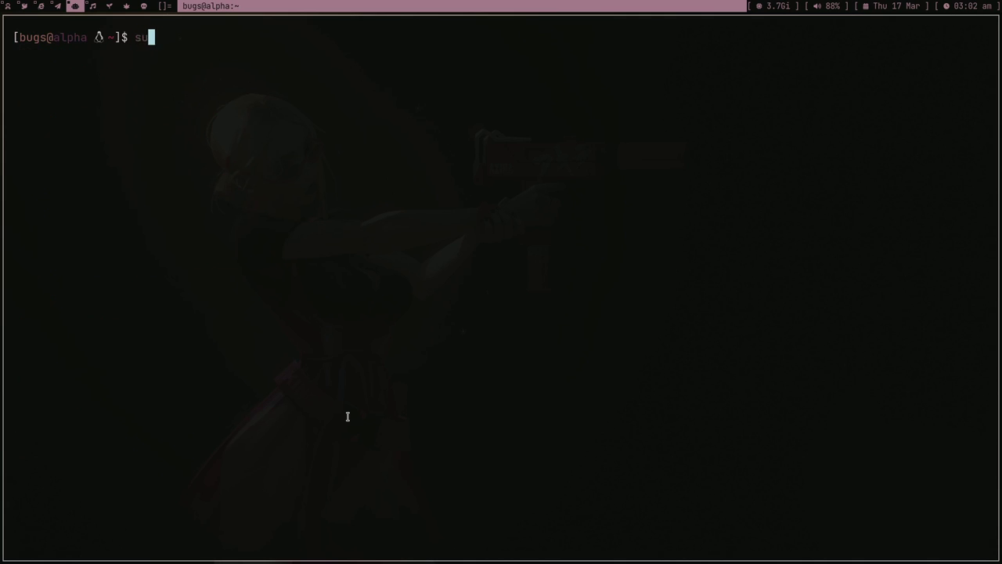
{"action": "key", "text": "Return"}
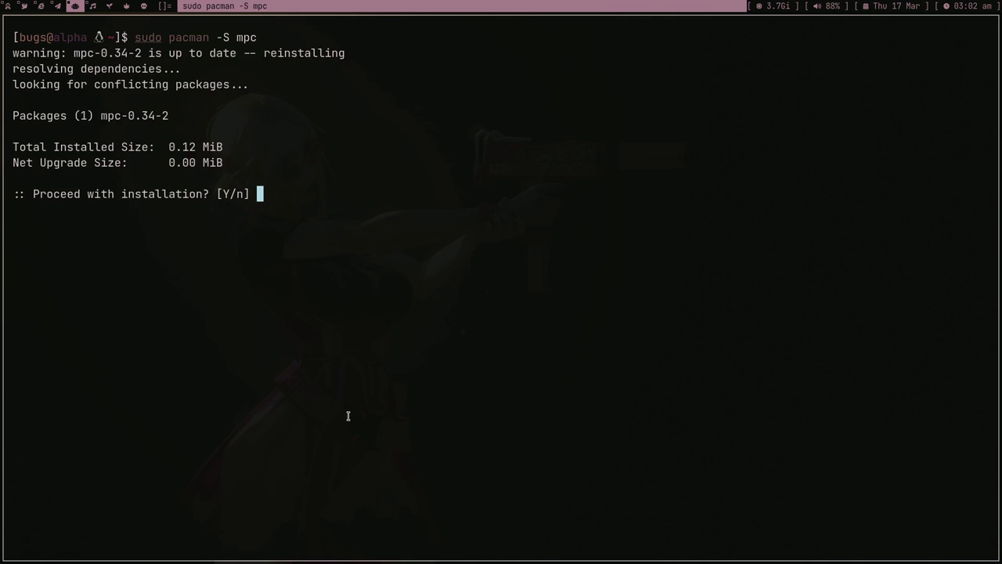
{"action": "type", "text": "n"}
{"action": "key", "text": "Return"}
{"action": "key", "text": "ctrl+l"}
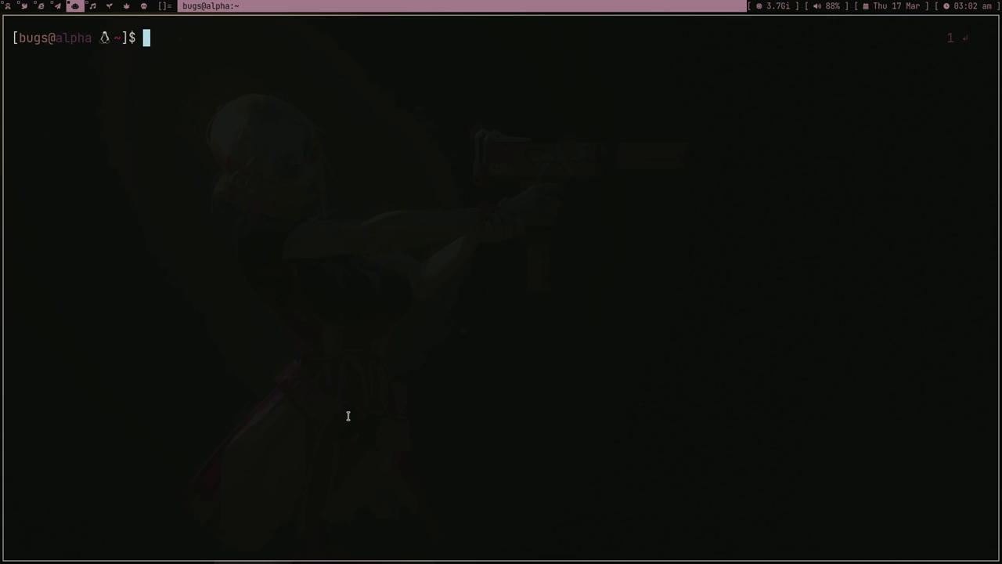
Run mpc update after fixing the 'udpate' typo, then clear the screen
{"action": "type", "text": "mpc udpate"}
{"action": "key", "text": "Return"}
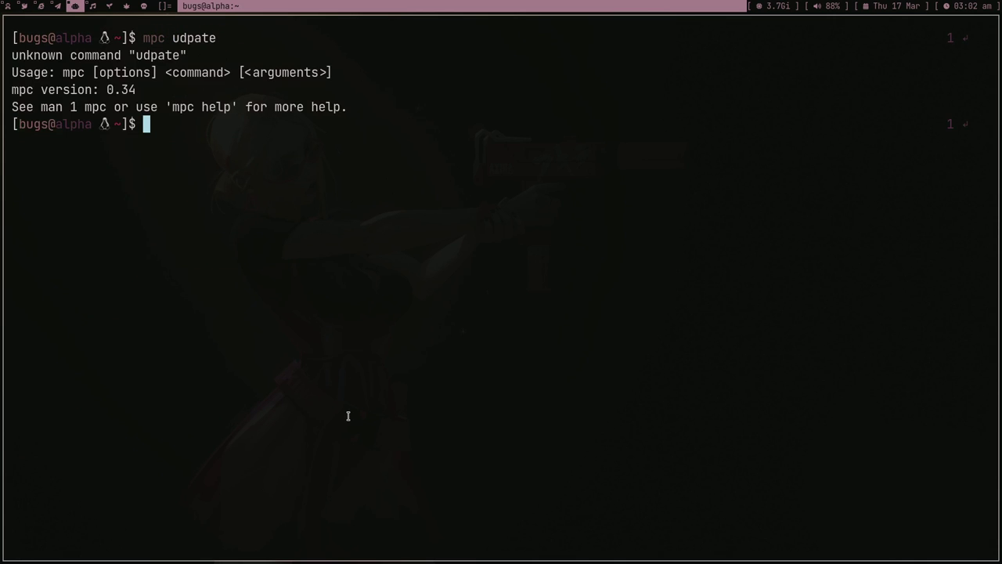
{"action": "key", "text": "Up"}
{"action": "key", "text": "ctrl+w"}
{"action": "type", "text": "update"}
{"action": "key", "text": "Return"}
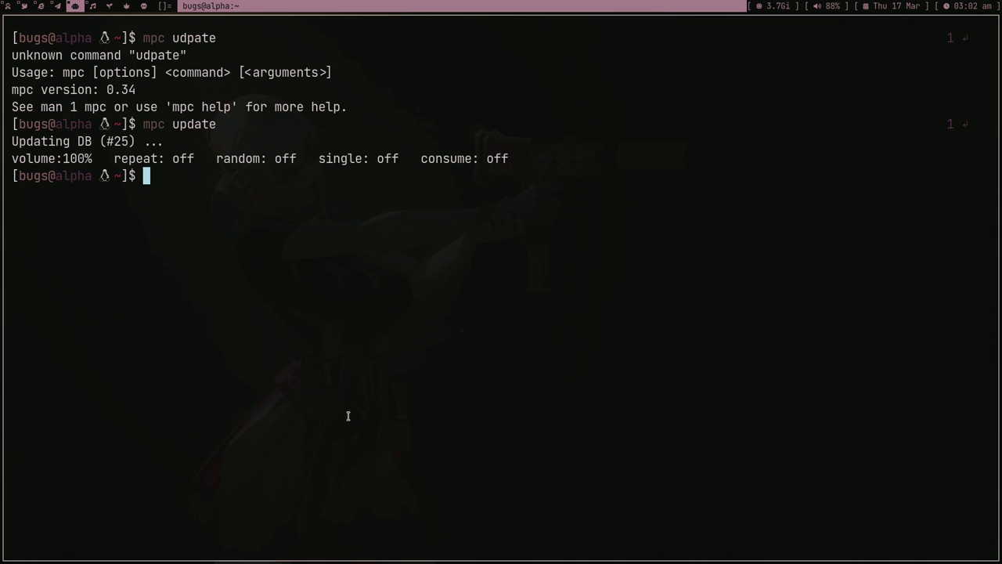
{"action": "key", "text": "ctrl+l"}
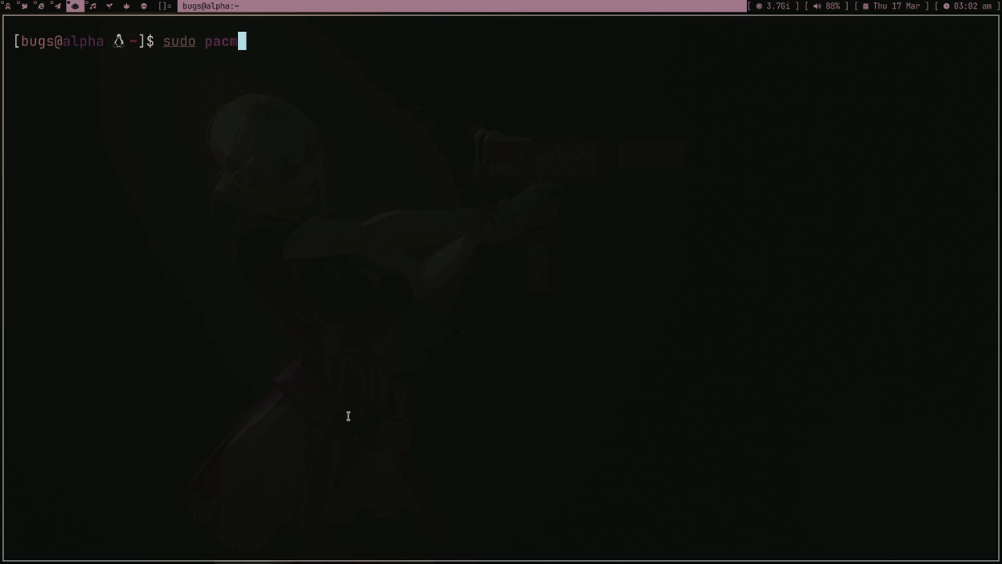
Launch ncmpcpp using tab completion from 'nc'
{"action": "key", "text": "ctrl+u"}
{"action": "type", "text": "nc"}
{"action": "key", "text": "Tab"}
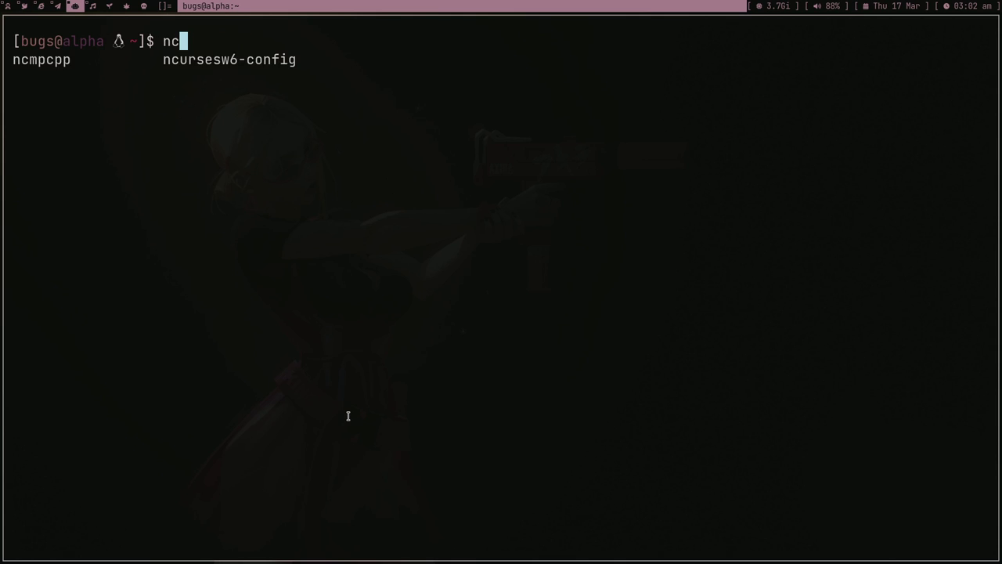
{"action": "key", "text": "Tab"}
{"action": "key", "text": "Return"}
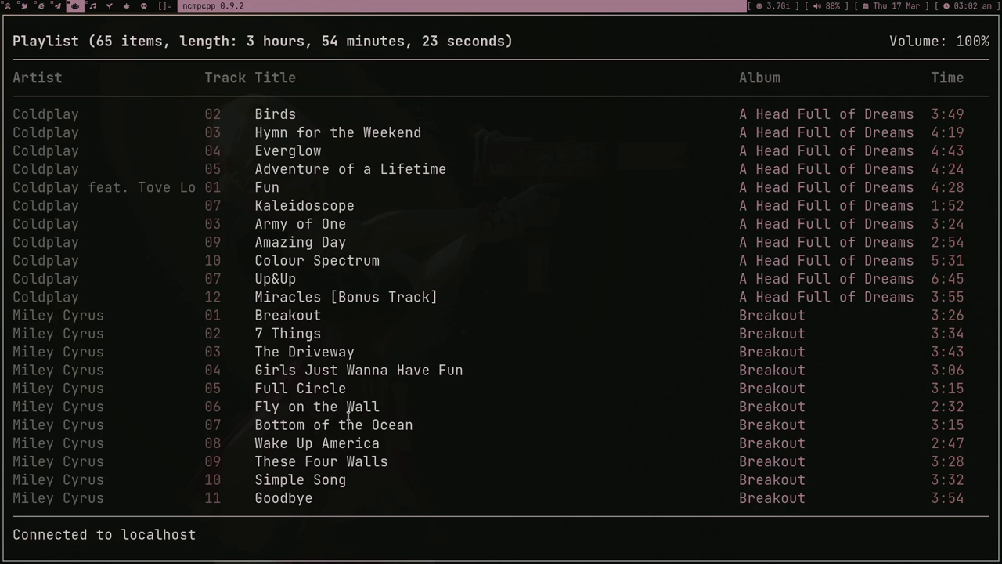
Scroll the 65-item playlist from the first track Birds to the end and back
{"action": "key", "text": "Down"}
{"action": "key", "text": "Down"}
{"action": "key", "text": "Down"}
{"action": "key", "text": "Down"}
{"action": "key", "text": "Down"}
{"action": "key", "text": "Down"}
{"action": "key", "text": "Down"}
{"action": "key", "text": "Down"}
{"action": "key", "text": "Down"}
{"action": "key", "text": "Down"}
{"action": "key", "text": "Down"}
{"action": "key", "text": "Down"}
{"action": "key", "text": "Down"}
{"action": "key", "text": "Down"}
{"action": "key", "text": "Down"}
{"action": "key", "text": "Down"}
{"action": "key", "text": "Down"}
{"action": "key", "text": "Down"}
{"action": "key", "text": "Down"}
{"action": "key", "text": "Down"}
{"action": "key", "text": "Up"}
{"action": "key", "text": "Up"}
{"action": "key", "text": "Up"}
{"action": "key", "text": "Up"}
{"action": "key", "text": "Up"}
{"action": "key", "text": "Up"}
{"action": "key", "text": "Up"}
{"action": "key", "text": "Up"}
{"action": "key", "text": "Up"}
{"action": "key", "text": "Home"}
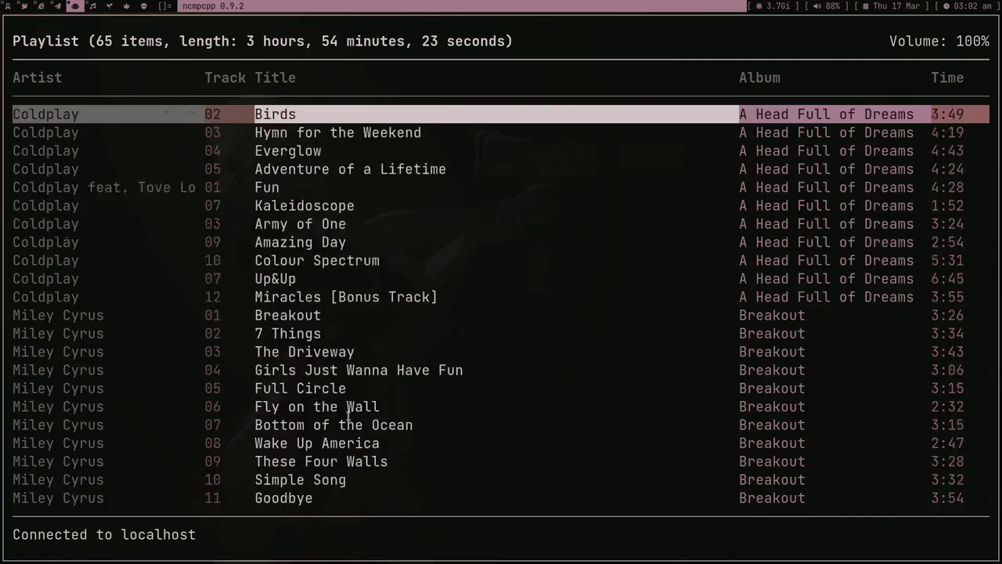
{"action": "key", "text": "Up"}
{"action": "key", "text": "Up"}
{"action": "key", "text": "Up"}
{"action": "key", "text": "Up"}
{"action": "key", "text": "Up"}
{"action": "key", "text": "Up"}
{"action": "key", "text": "Up"}
{"action": "key", "text": "Up"}
{"action": "key", "text": "Up"}
{"action": "key", "text": "Up"}
{"action": "key", "text": "Up"}
{"action": "key", "text": "Up"}
{"action": "key", "text": "Up"}
{"action": "key", "text": "Up"}
{"action": "key", "text": "Down"}
{"action": "key", "text": "Down"}
{"action": "key", "text": "Down"}
{"action": "key", "text": "Down"}
{"action": "key", "text": "Down"}
{"action": "key", "text": "Down"}
{"action": "key", "text": "Down"}
{"action": "key", "text": "Down"}
{"action": "key", "text": "Down"}
{"action": "key", "text": "Down"}
{"action": "key", "text": "Down"}
{"action": "key", "text": "Down"}
{"action": "key", "text": "Down"}
{"action": "key", "text": "Down"}
{"action": "key", "text": "Down"}
{"action": "key", "text": "Down"}
{"action": "key", "text": "Down"}
{"action": "key", "text": "Down"}
{"action": "key", "text": "Down"}
{"action": "key", "text": "Down"}
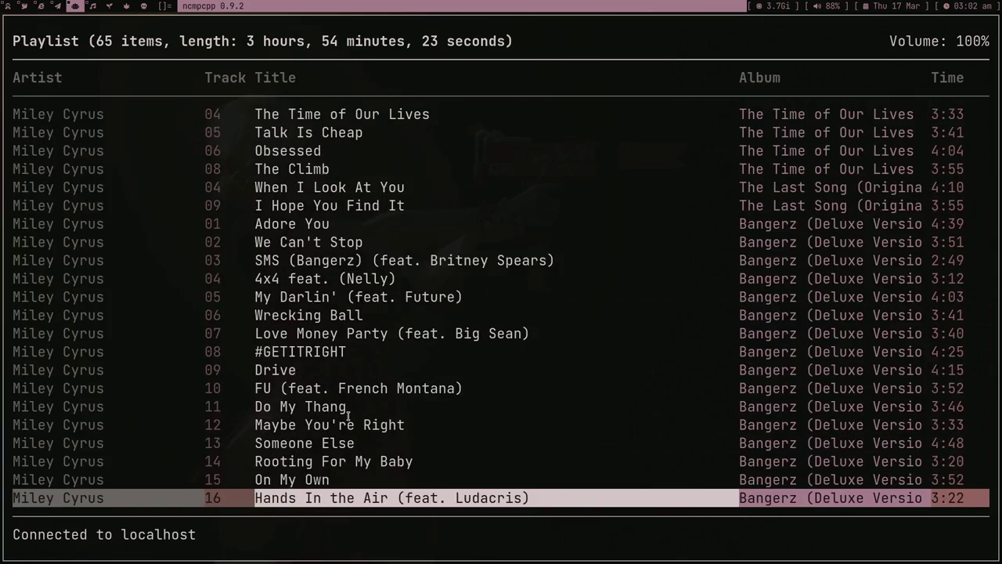
{"action": "key", "text": "Up"}
{"action": "key", "text": "Up"}
{"action": "key", "text": "Up"}
{"action": "key", "text": "Up"}
{"action": "key", "text": "Up"}
{"action": "key", "text": "Up"}
{"action": "key", "text": "Up"}
{"action": "key", "text": "Up"}
{"action": "key", "text": "Up"}
{"action": "key", "text": "Up"}
{"action": "key", "text": "Up"}
{"action": "key", "text": "Up"}
{"action": "key", "text": "Up"}
{"action": "key", "text": "Up"}
{"action": "key", "text": "Up"}
{"action": "key", "text": "Up"}
{"action": "key", "text": "Up"}
{"action": "key", "text": "Up"}
{"action": "key", "text": "Up"}
{"action": "key", "text": "Up"}
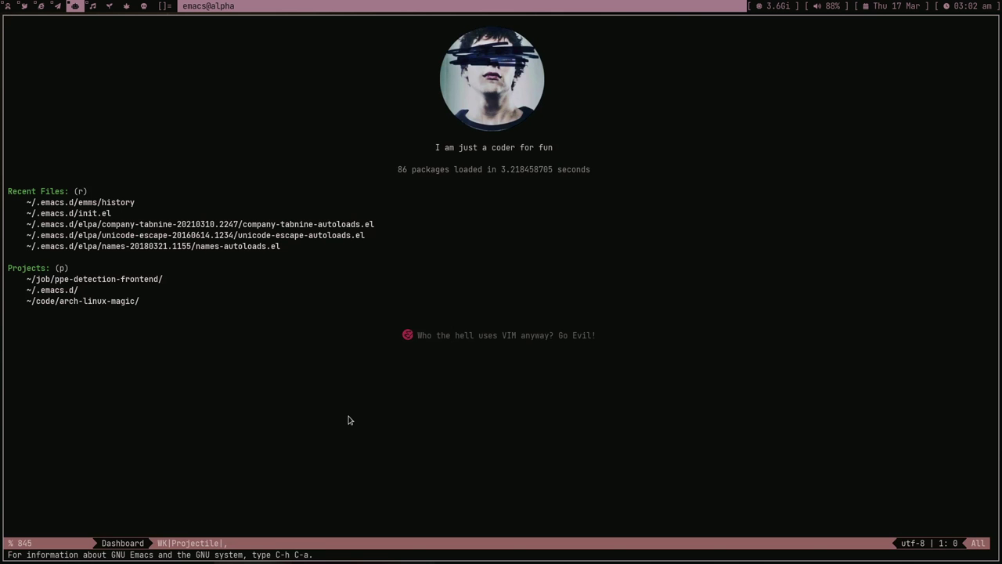
Open the EMMS artist browser and add Flyleaf's album to the playlist
{"action": "key", "text": "alt+x"}
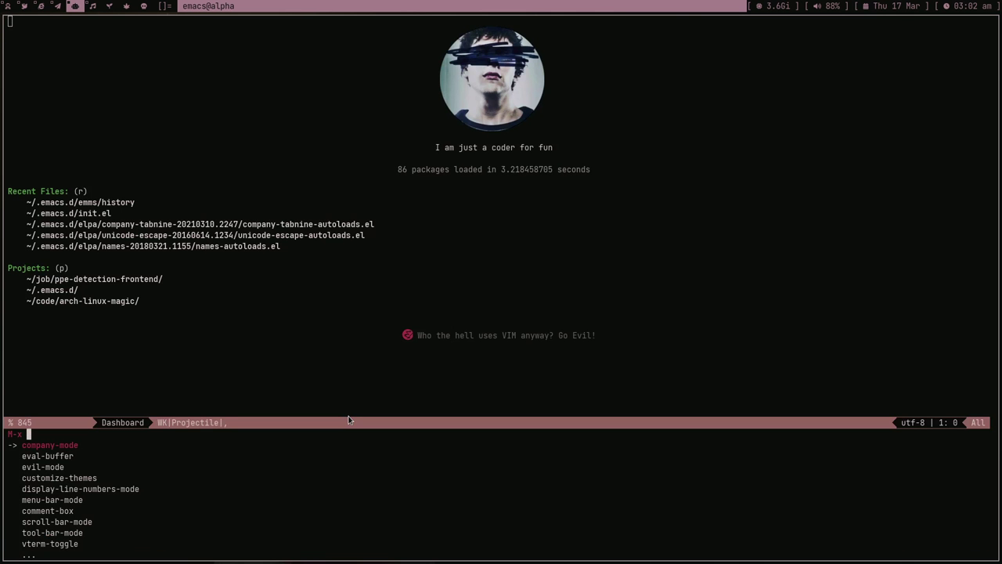
{"action": "key", "text": "Escape"}
{"action": "key", "text": "space"}
{"action": "key", "text": "o"}
{"action": "key", "text": "m"}
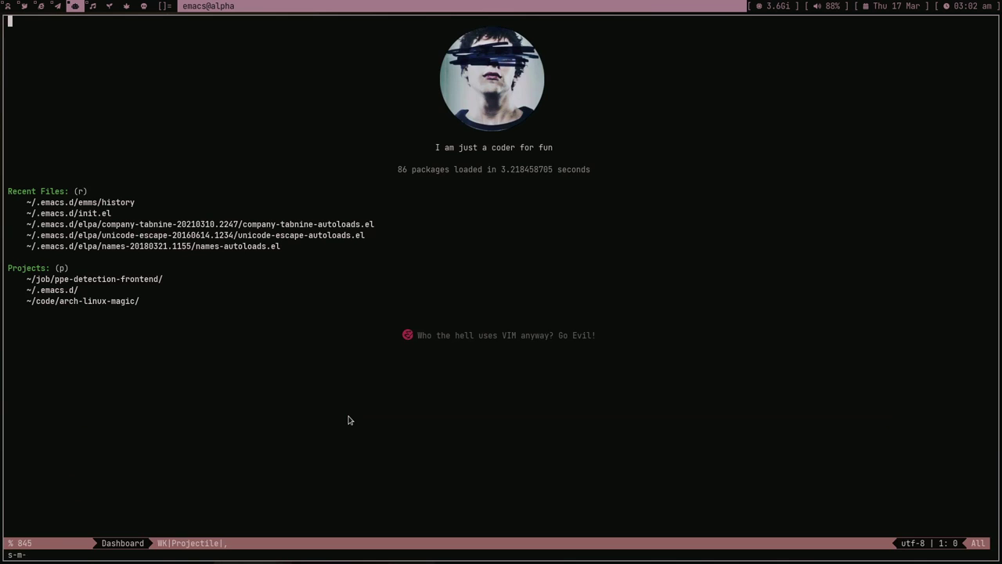
{"action": "key", "text": "j"}
{"action": "key", "text": "j"}
{"action": "key", "text": "j"}
{"action": "key", "text": "j"}
{"action": "key", "text": "j"}
{"action": "key", "text": "j"}
{"action": "key", "text": "j"}
{"action": "key", "text": "j"}
{"action": "key", "text": "j"}
{"action": "key", "text": "j"}
{"action": "key", "text": "j"}
{"action": "key", "text": "j"}
{"action": "key", "text": "j"}
{"action": "key", "text": "j"}
{"action": "key", "text": "j"}
{"action": "key", "text": "j"}
{"action": "key", "text": "j"}
{"action": "key", "text": "j"}
{"action": "key", "text": "j"}
{"action": "key", "text": "j"}
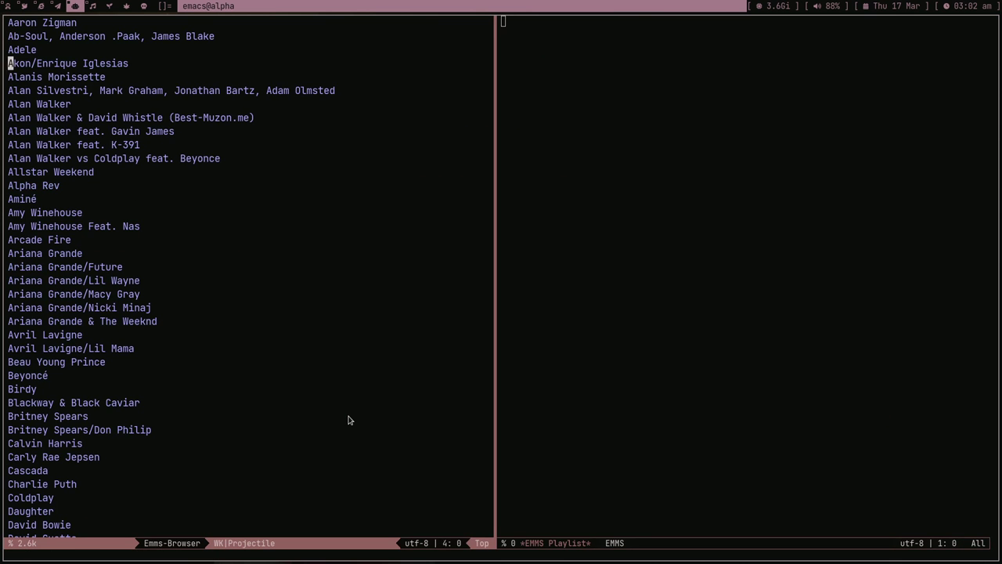
{"action": "key", "text": "k"}
{"action": "key", "text": "k"}
{"action": "key", "text": "k"}
{"action": "key", "text": "k"}
{"action": "key", "text": "k"}
{"action": "key", "text": "k"}
{"action": "key", "text": "k"}
{"action": "key", "text": "k"}
{"action": "key", "text": "k"}
{"action": "key", "text": "k"}
{"action": "key", "text": "k"}
{"action": "key", "text": "k"}
{"action": "key", "text": "k"}
{"action": "key", "text": "k"}
{"action": "key", "text": "k"}
{"action": "key", "text": "k"}
{"action": "key", "text": "k"}
{"action": "key", "text": "k"}
{"action": "key", "text": "k"}
{"action": "key", "text": "k"}
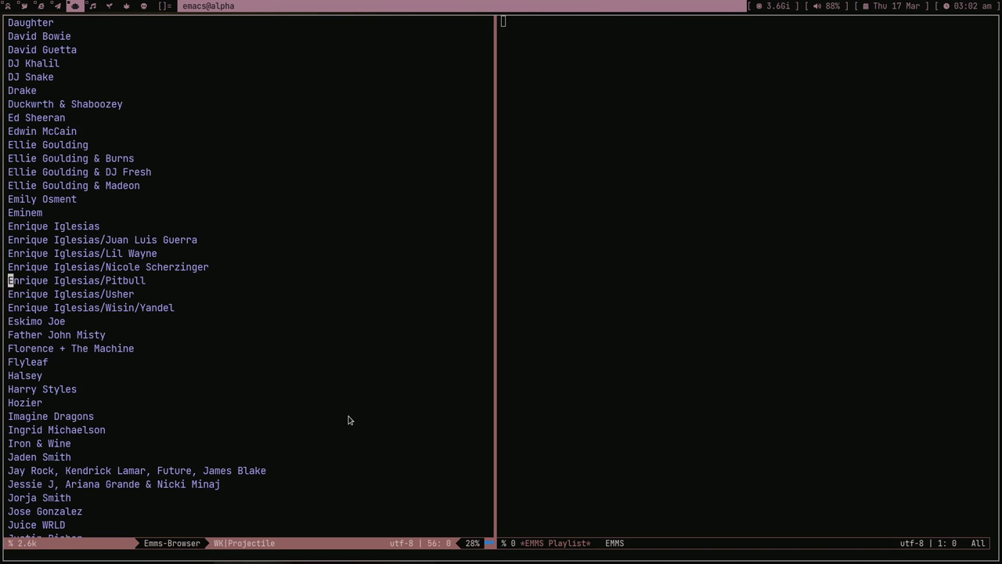
{"action": "key", "text": "j"}
{"action": "key", "text": "j"}
{"action": "key", "text": "j"}
{"action": "key", "text": "j"}
{"action": "key", "text": "j"}
{"action": "key", "text": "j"}
{"action": "key", "text": "j"}
{"action": "key", "text": "j"}
{"action": "key", "text": "j"}
{"action": "key", "text": "j"}
{"action": "key", "text": "j"}
{"action": "key", "text": "Return"}
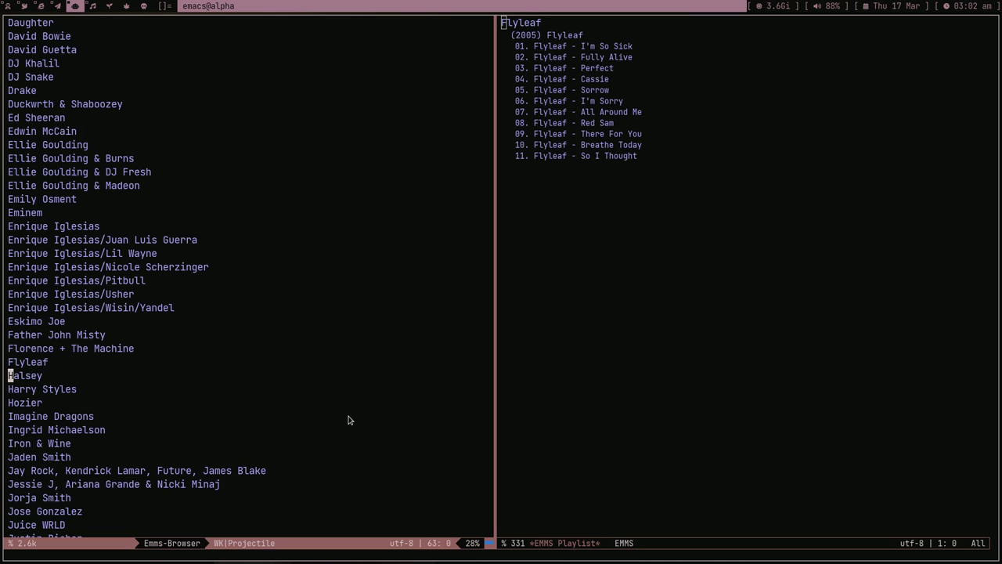
In the EMMS Playlist pane, start playing the track 'Fully Alive'
{"action": "key", "text": "space"}
{"action": "key", "text": "w"}
{"action": "key", "text": "l"}
{"action": "key", "text": "j"}
{"action": "key", "text": "j"}
{"action": "key", "text": "j"}
{"action": "key", "text": "j"}
{"action": "key", "text": "j"}
{"action": "key", "text": "j"}
{"action": "key", "text": "j"}
{"action": "key", "text": "k"}
{"action": "key", "text": "k"}
{"action": "key", "text": "k"}
{"action": "key", "text": "k"}
{"action": "key", "text": "l"}
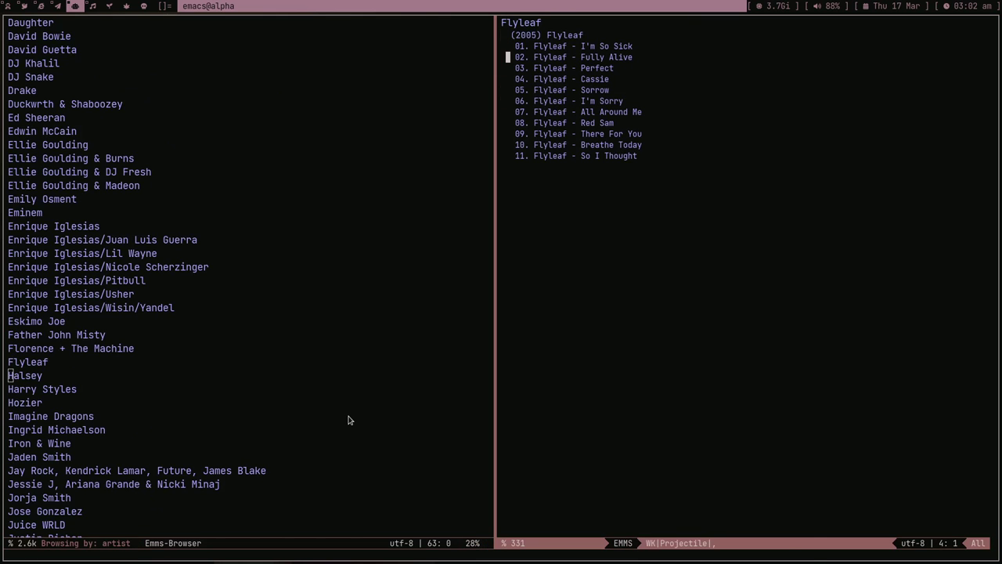
{"action": "key", "text": "Return"}
Close Emacs, run 'mpc stop' in a new terminal, then bring up OBS on workspace 6
{"action": "key", "text": "super+q"}
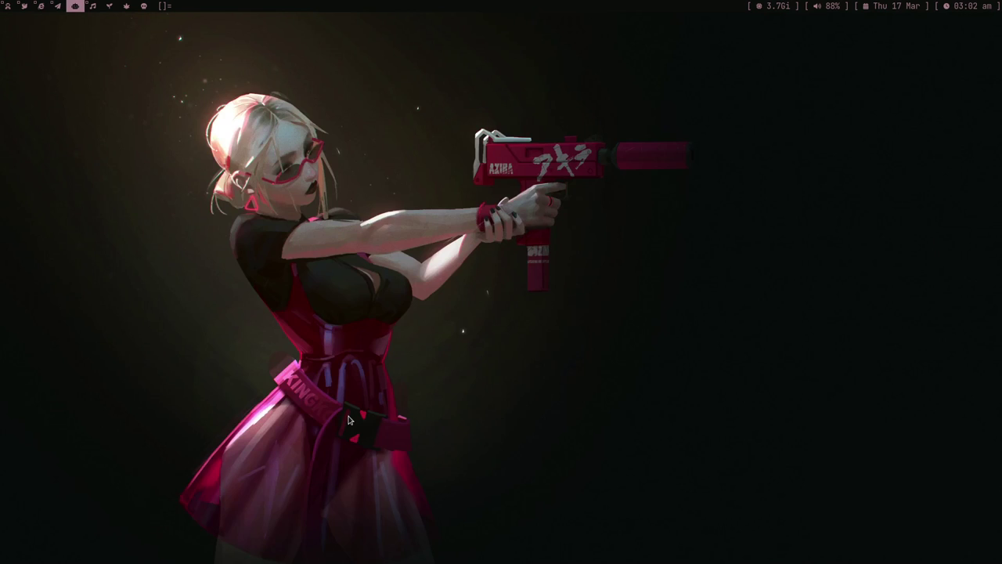
{"action": "key", "text": "super+Return"}
{"action": "type", "text": "mpc stop"}
{"action": "key", "text": "Return"}
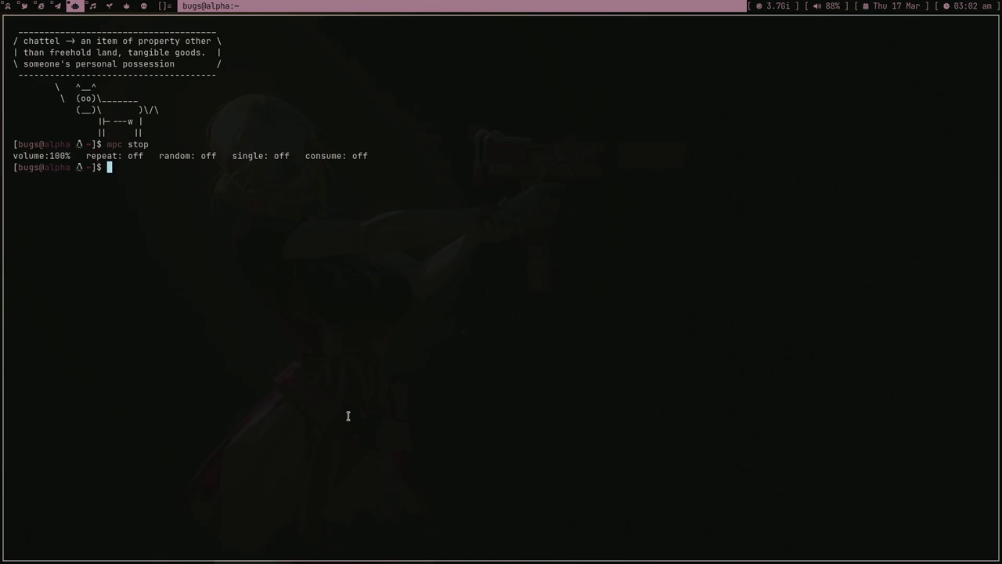
{"action": "key", "text": "super+6"}
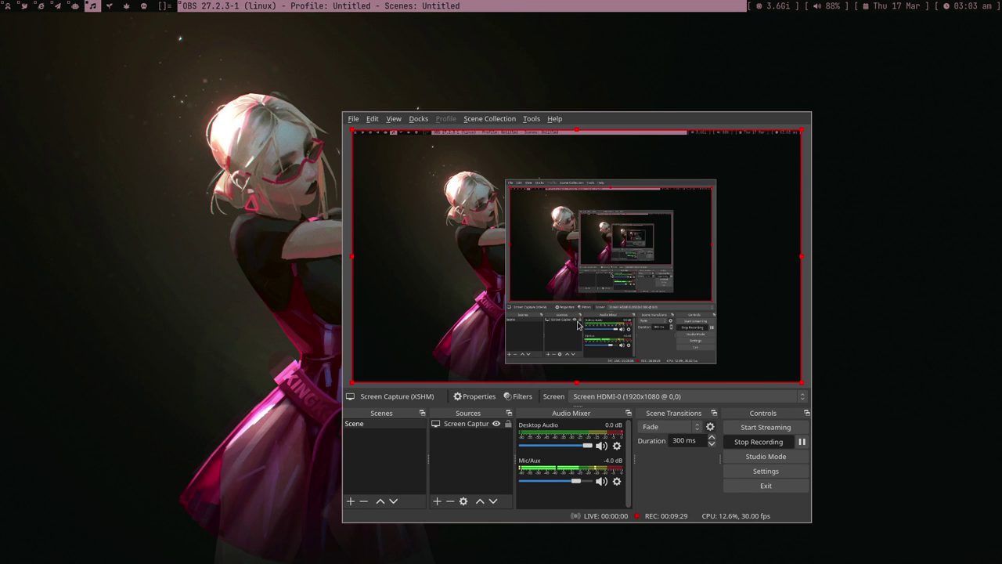
{"action": "key", "text": "super+3"}
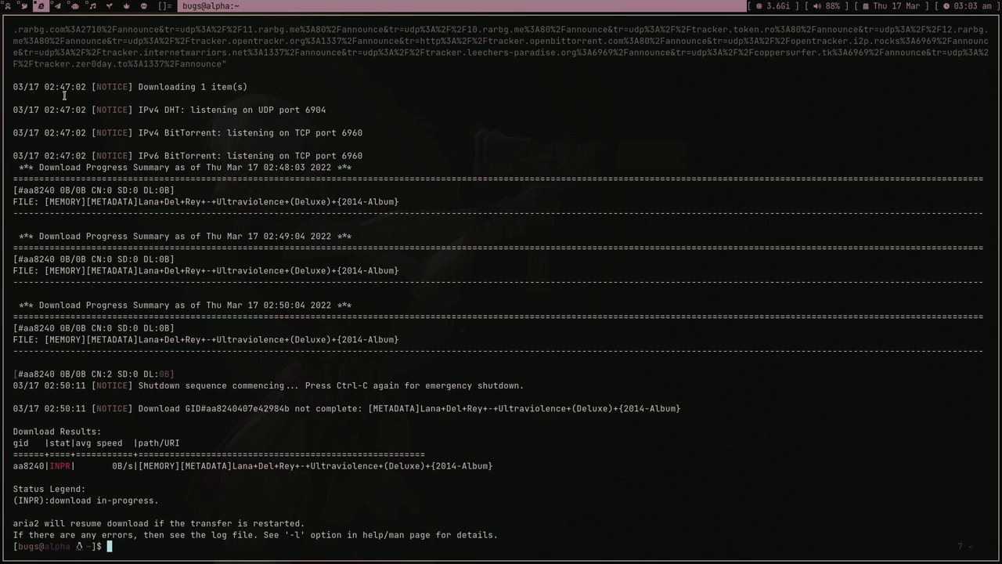
{"action": "key", "text": "super+6"}
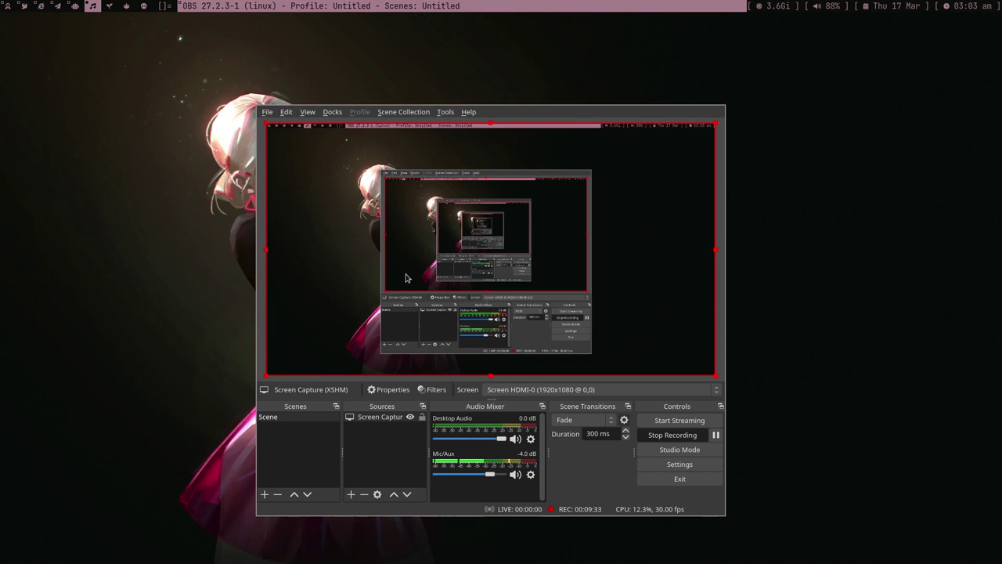